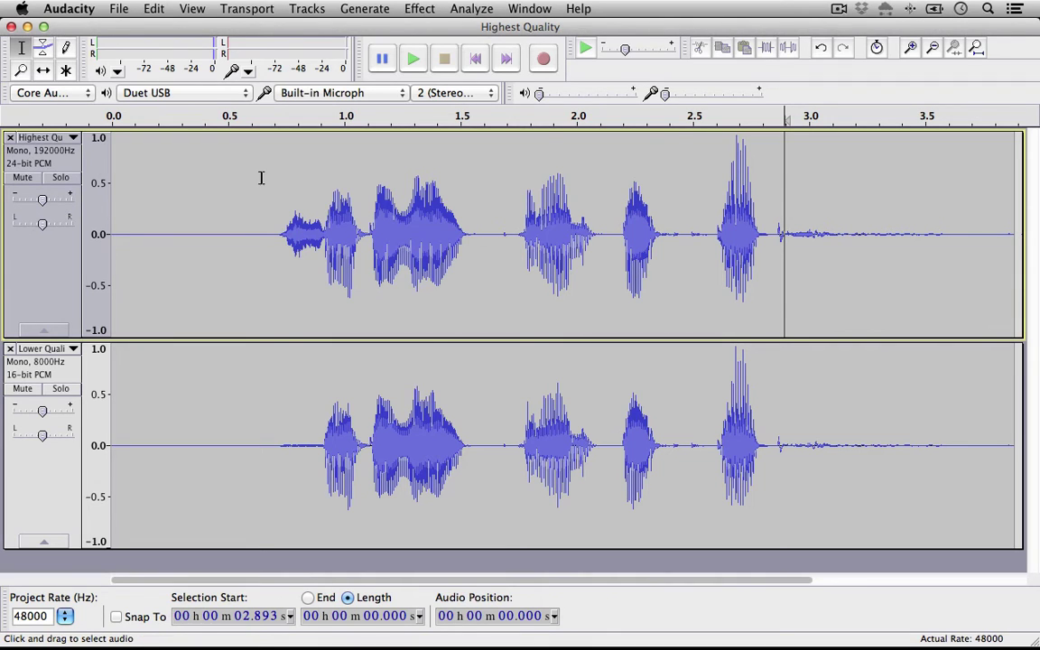
- Select a stretch of the top track, then clear it, leaving the cursor near 0.852 s
{"action": "left_click_drag", "start_coordinate": [259, 211], "coordinate": [911, 246]}
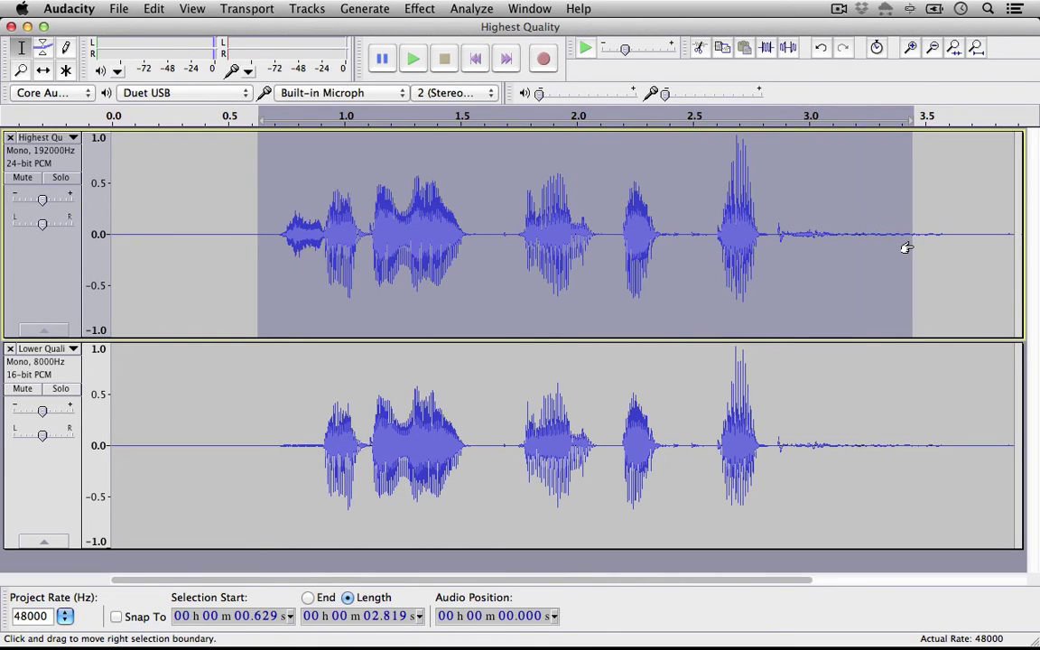
{"action": "left_click", "coordinate": [532, 222]}
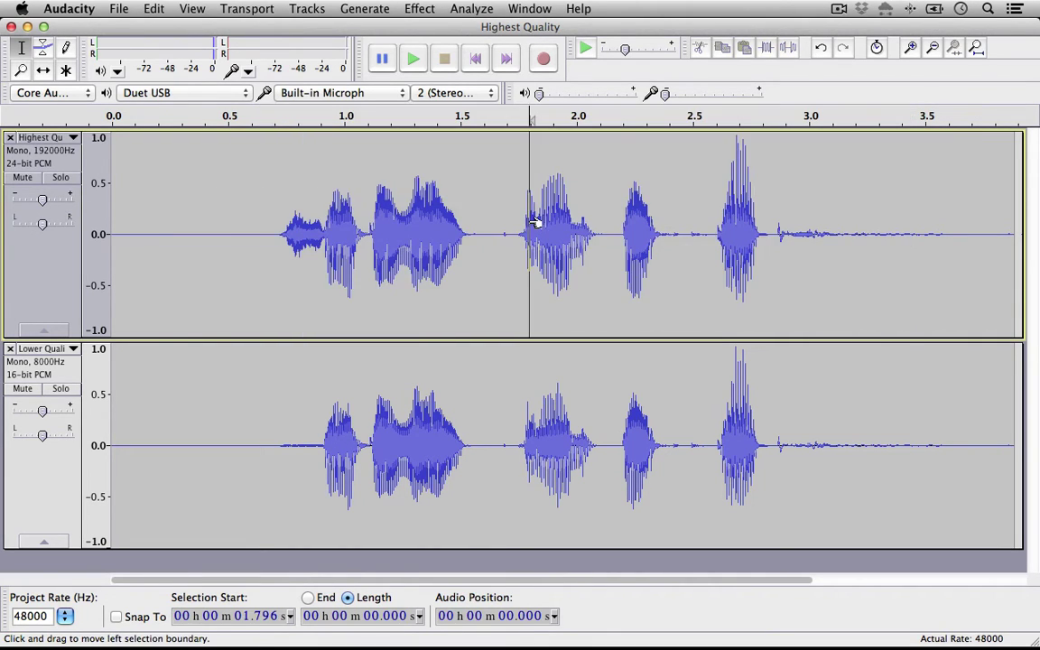
{"action": "left_click", "coordinate": [311, 217]}
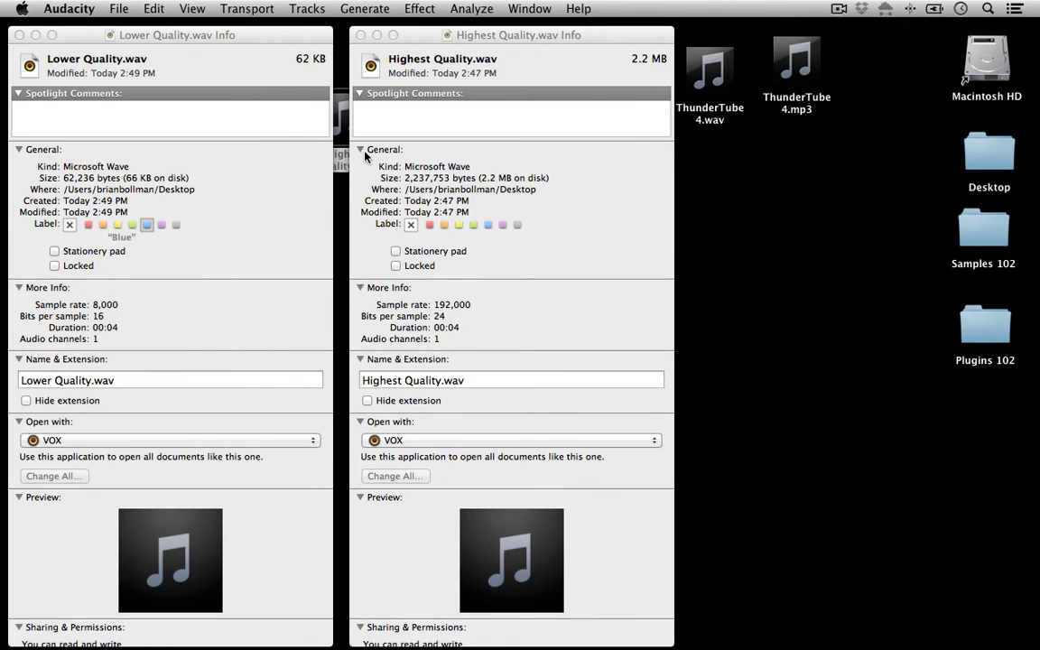
- Highlight the 2.2 MB size and 192,000 sample rate in the Highest Quality.wav info window
{"action": "left_click", "coordinate": [417, 32]}
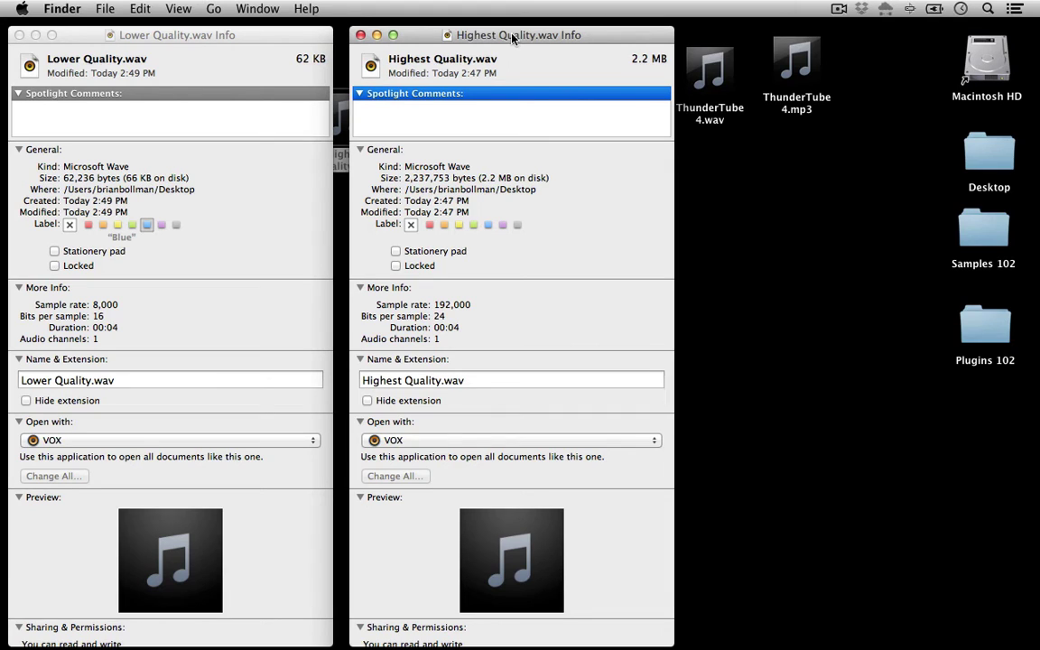
{"action": "left_click_drag", "start_coordinate": [479, 178], "coordinate": [512, 178]}
{"action": "mouse_move", "coordinate": [433, 305]}
{"action": "left_mouse_down"}
{"action": "mouse_move", "coordinate": [483, 308]}
{"action": "mouse_move", "coordinate": [434, 318]}
{"action": "left_mouse_up"}
{"action": "left_click", "coordinate": [408, 302]}
- Highlight the 8,000 sample rate and 16 bits per sample in the Lower Quality.wav info window
{"action": "left_click", "coordinate": [136, 299]}
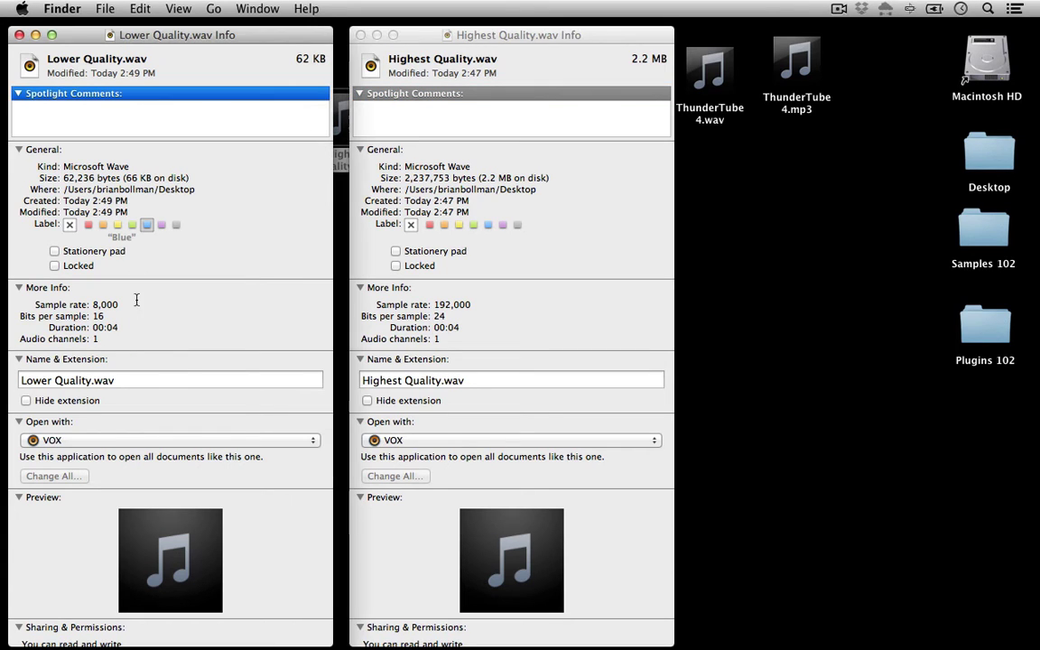
{"action": "double_click", "coordinate": [105, 304]}
{"action": "double_click", "coordinate": [97, 316]}
{"action": "left_click", "coordinate": [108, 316]}
{"action": "mouse_move", "coordinate": [456, 641]}
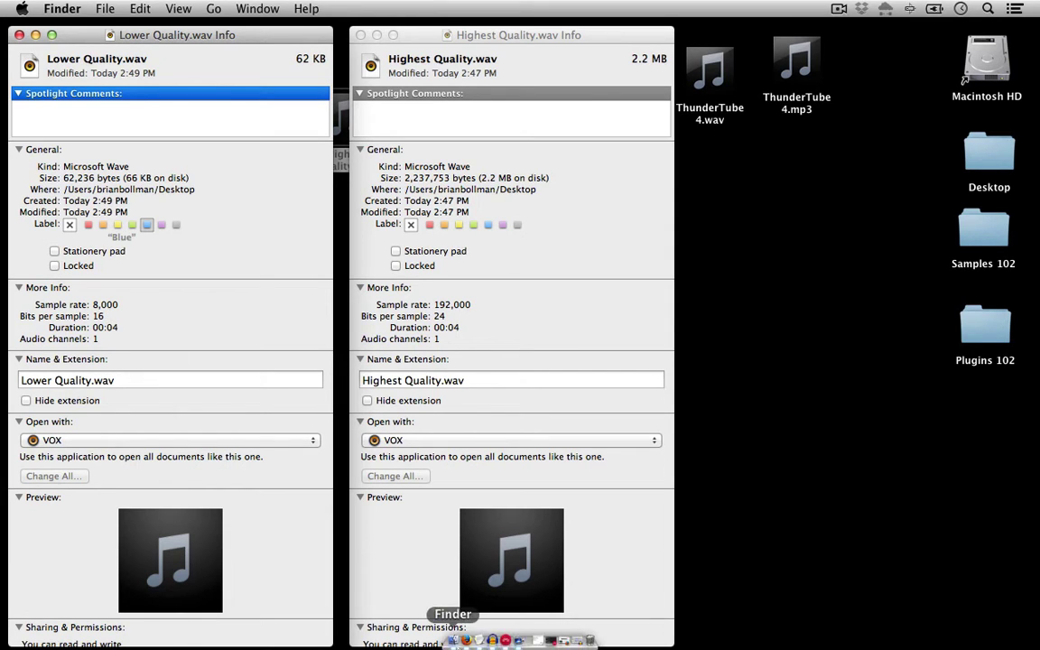
- Restore Audacity, put the cursor at 1.135 s and zoom in six steps toward the samples
{"action": "left_click", "coordinate": [575, 641]}
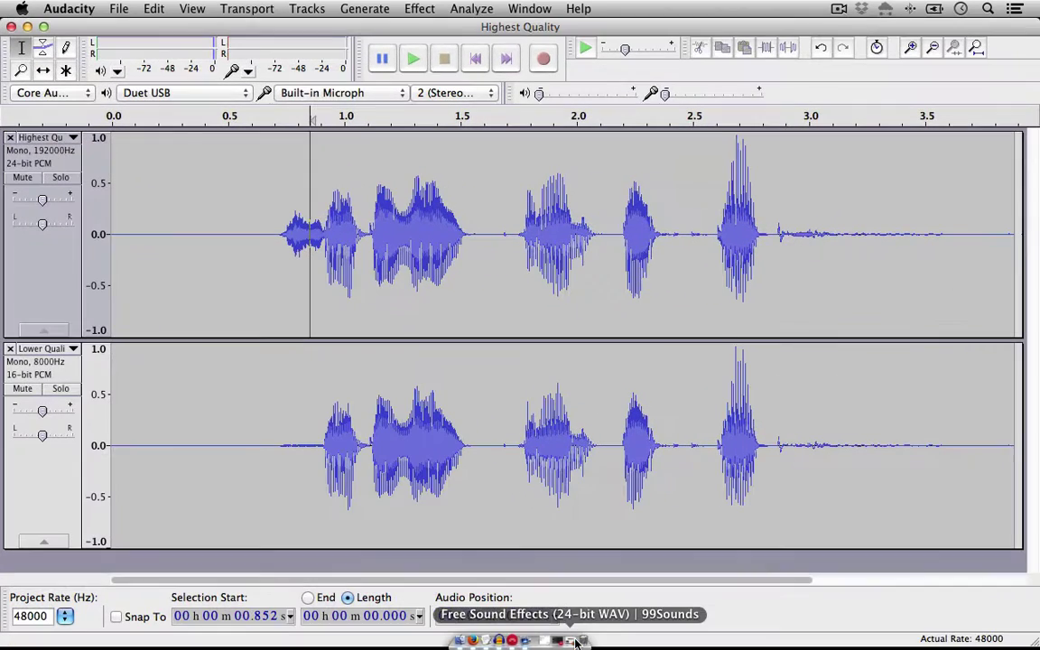
{"action": "left_click", "coordinate": [376, 233]}
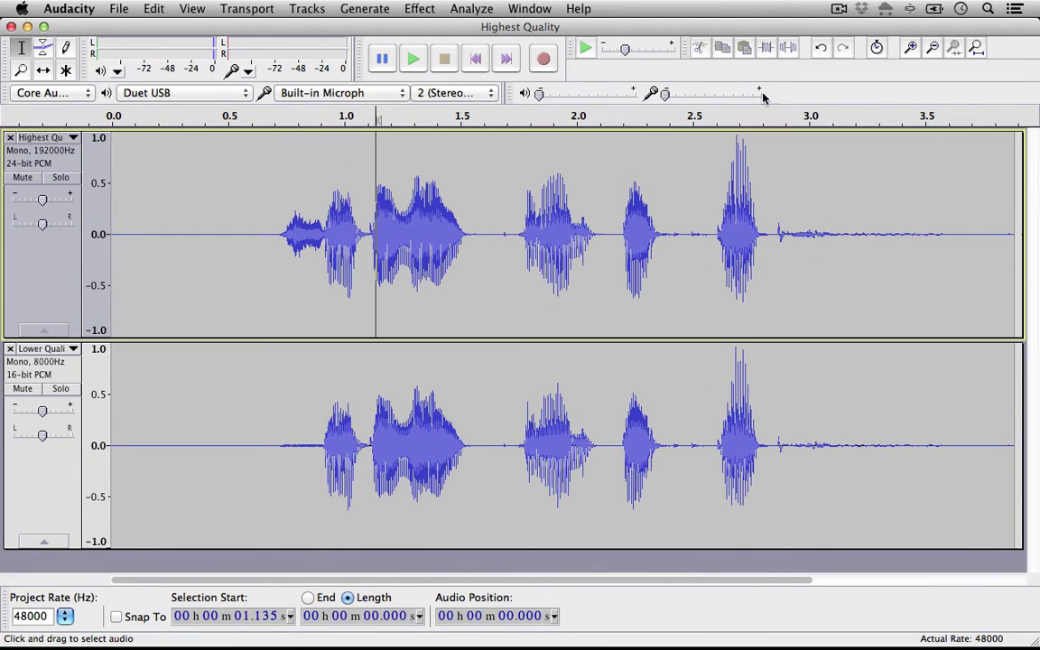
{"action": "left_click", "coordinate": [911, 48]}
{"action": "left_click", "coordinate": [911, 48]}
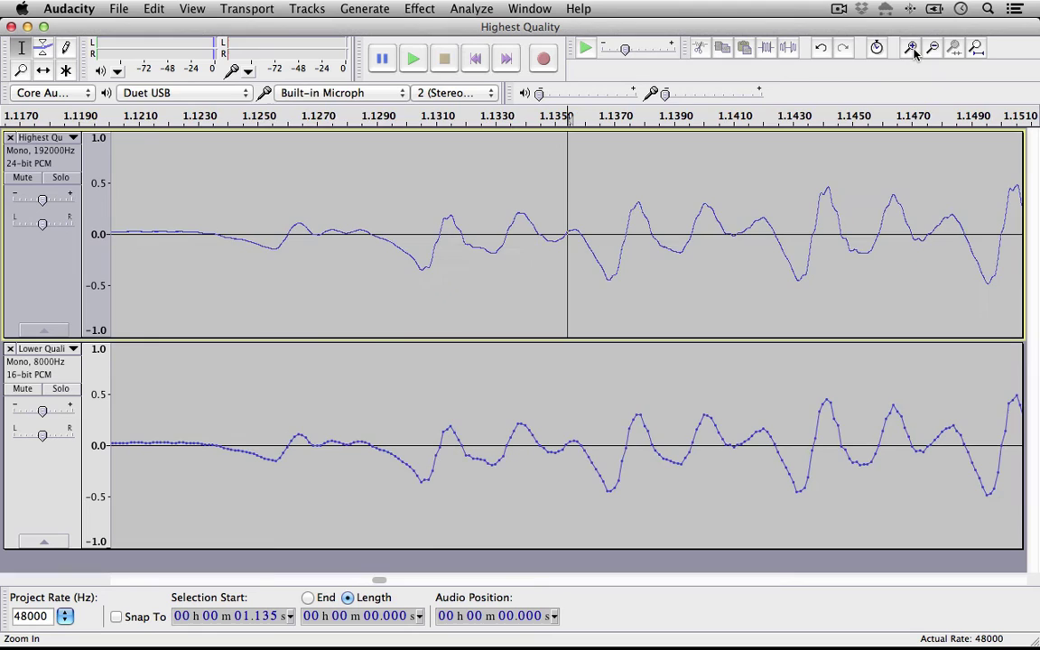
{"action": "left_click", "coordinate": [911, 48]}
{"action": "left_click", "coordinate": [911, 48]}
{"action": "left_click", "coordinate": [912, 48]}
{"action": "left_click", "coordinate": [912, 49]}
{"action": "left_click", "coordinate": [912, 49]}
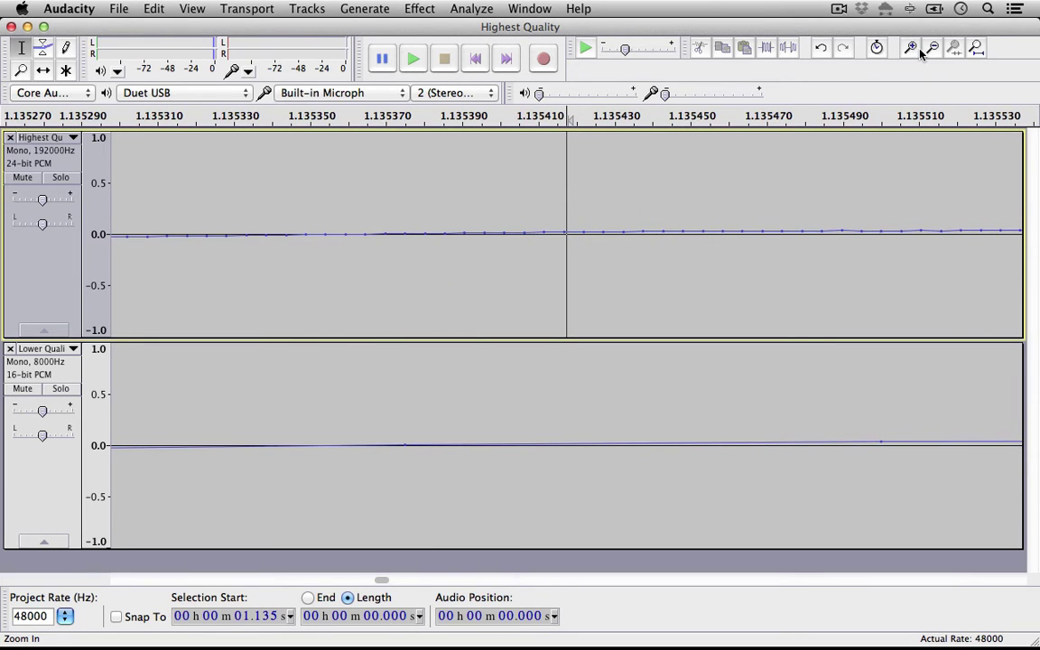
- Back off four zoom levels, scroll to nearby samples, then zoom in twice until sample points show
{"action": "left_click", "coordinate": [936, 52]}
{"action": "left_click", "coordinate": [936, 52]}
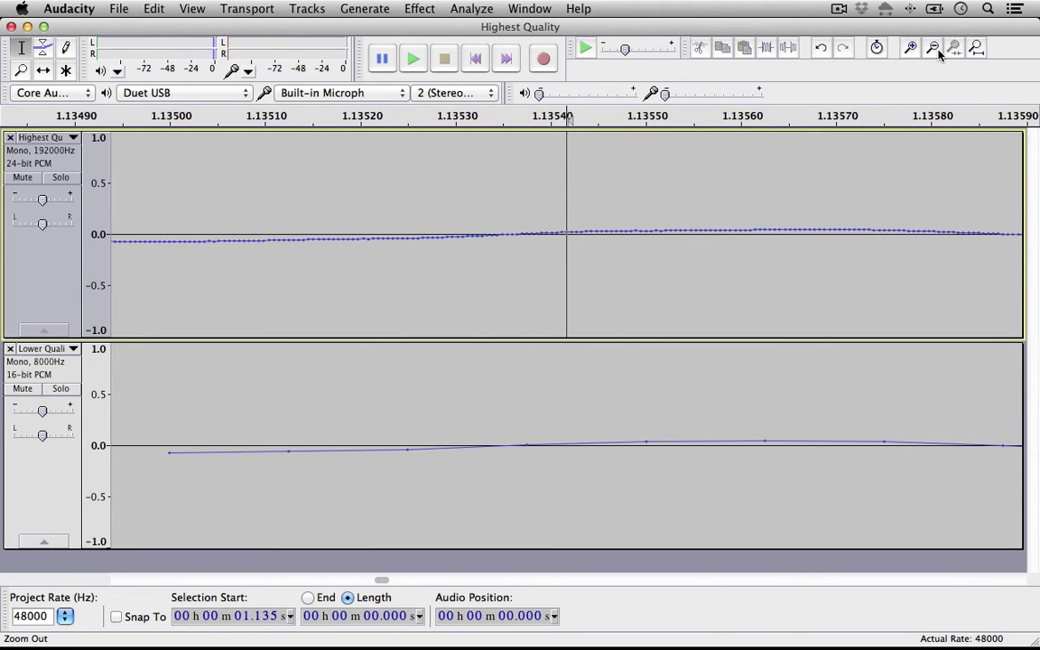
{"action": "left_click", "coordinate": [937, 53]}
{"action": "left_click", "coordinate": [937, 53]}
{"action": "left_click", "coordinate": [937, 52]}
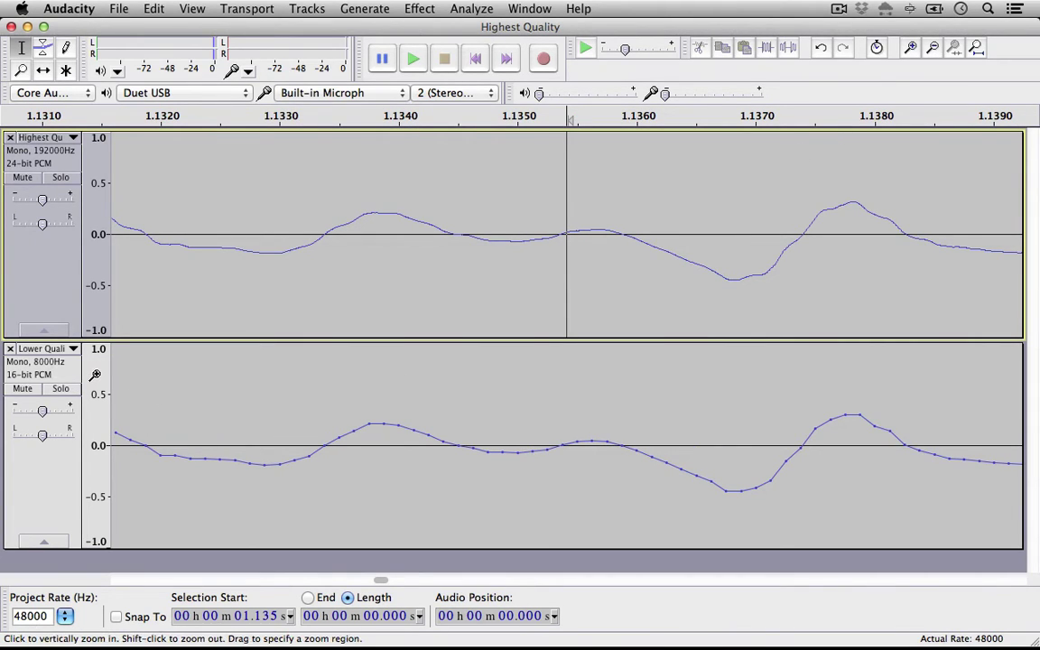
{"action": "left_click_drag", "start_coordinate": [382, 581], "coordinate": [386, 582]}
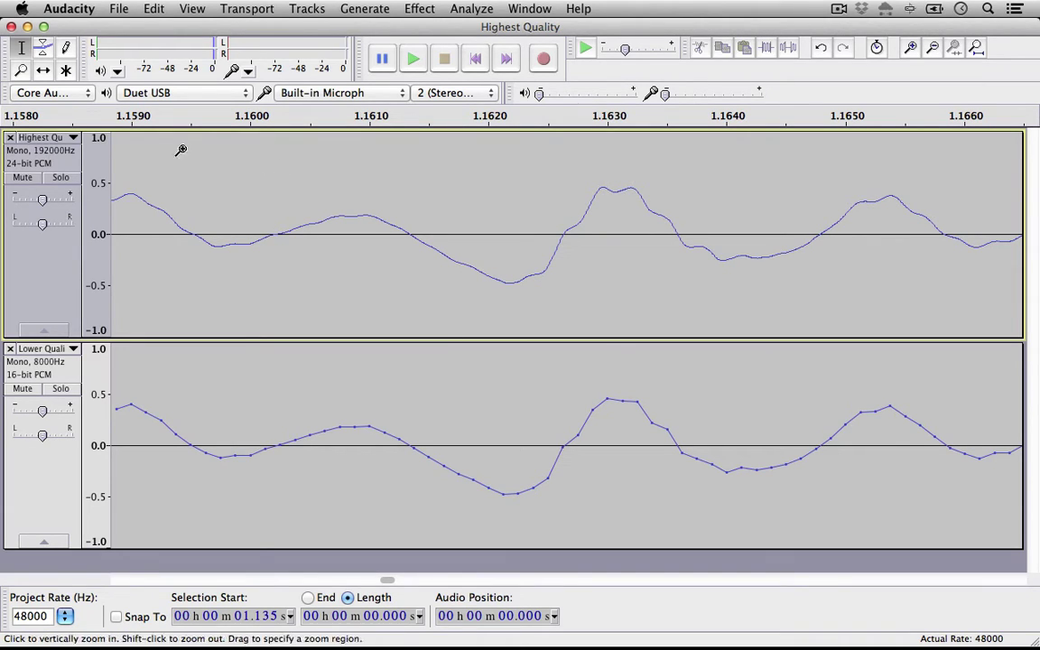
{"action": "left_click", "coordinate": [912, 50]}
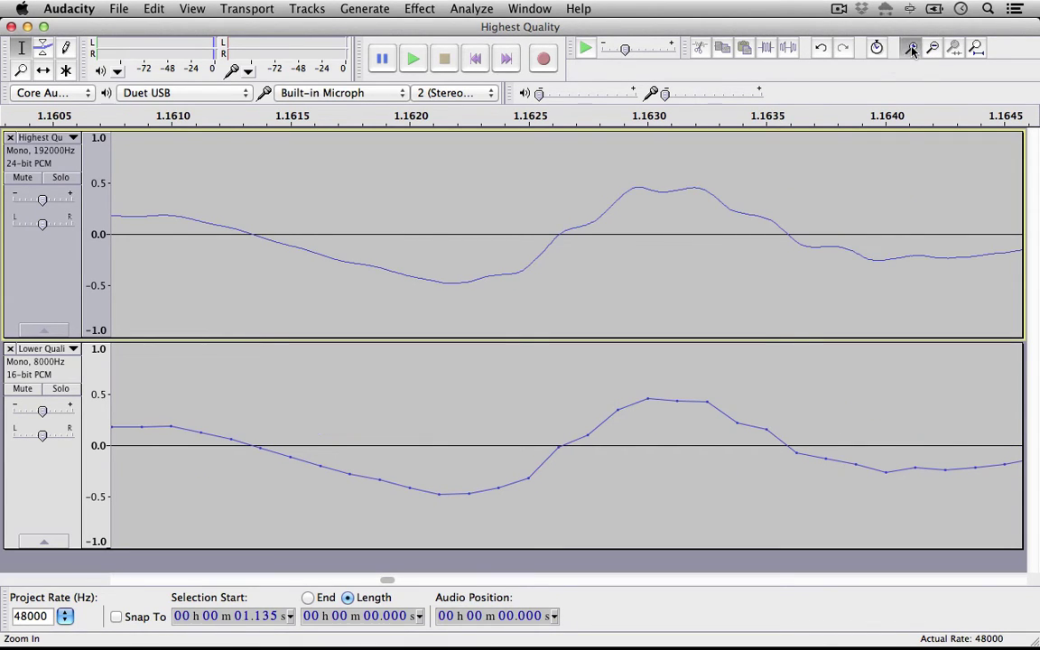
{"action": "left_click", "coordinate": [911, 50]}
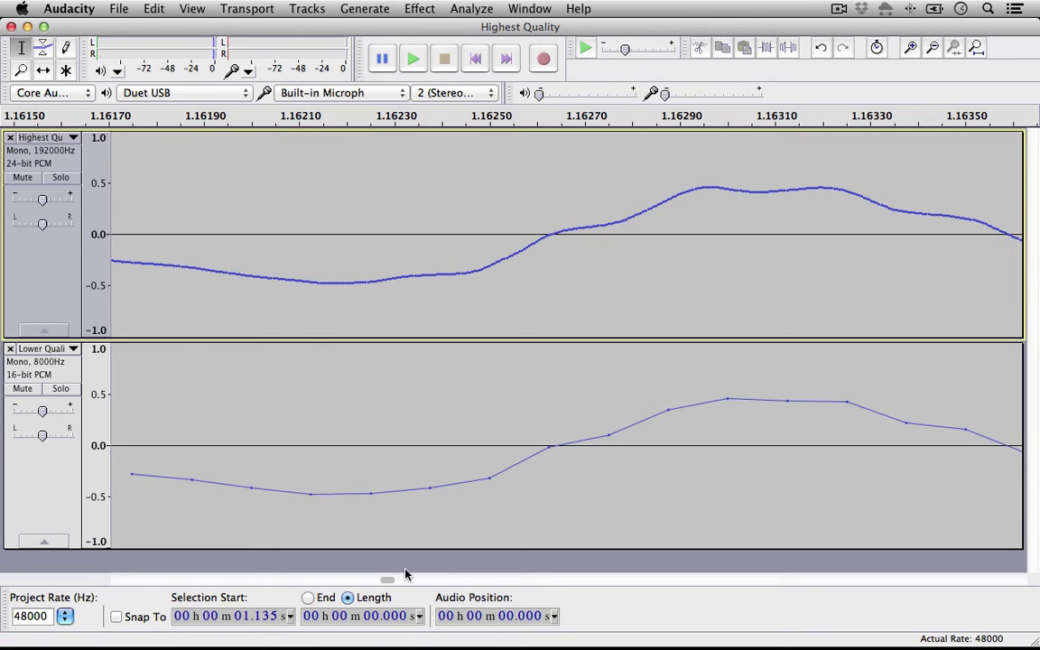
{"action": "scroll", "coordinate": [388, 582], "scroll_direction": "left", "scroll_amount": 5}
{"action": "scroll", "coordinate": [388, 582], "scroll_direction": "left", "scroll_amount": 8}
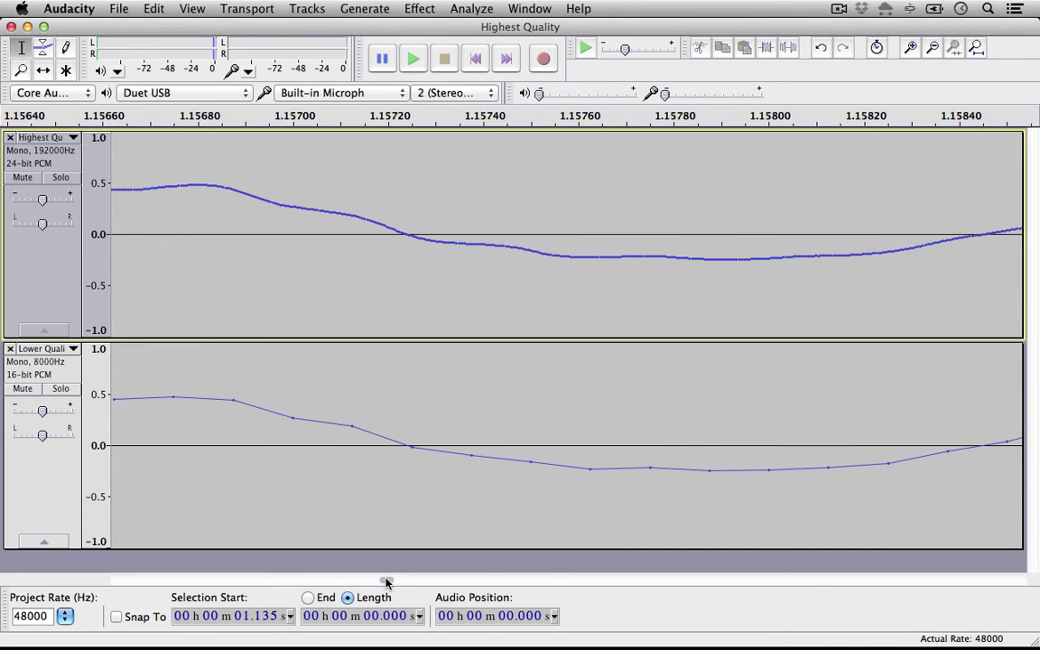
{"action": "left_click", "coordinate": [199, 144]}
{"action": "left_click_drag", "start_coordinate": [198, 144], "coordinate": [652, 443]}
{"action": "left_click", "coordinate": [306, 308]}
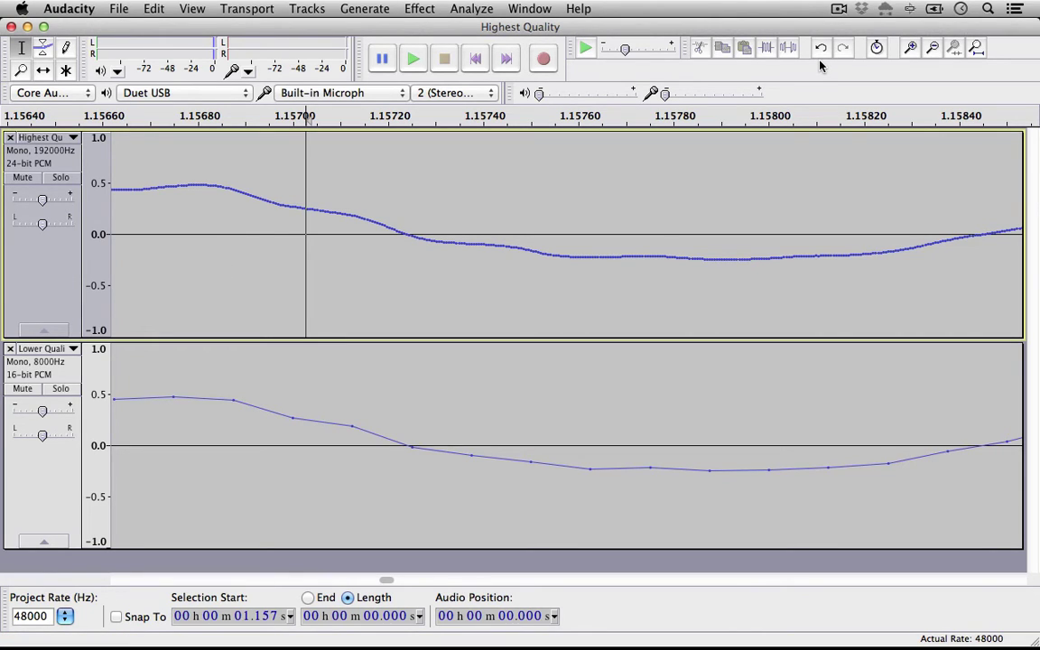
- Zoom out six steps from sample level toward the whole phrase
{"action": "left_click", "coordinate": [931, 47]}
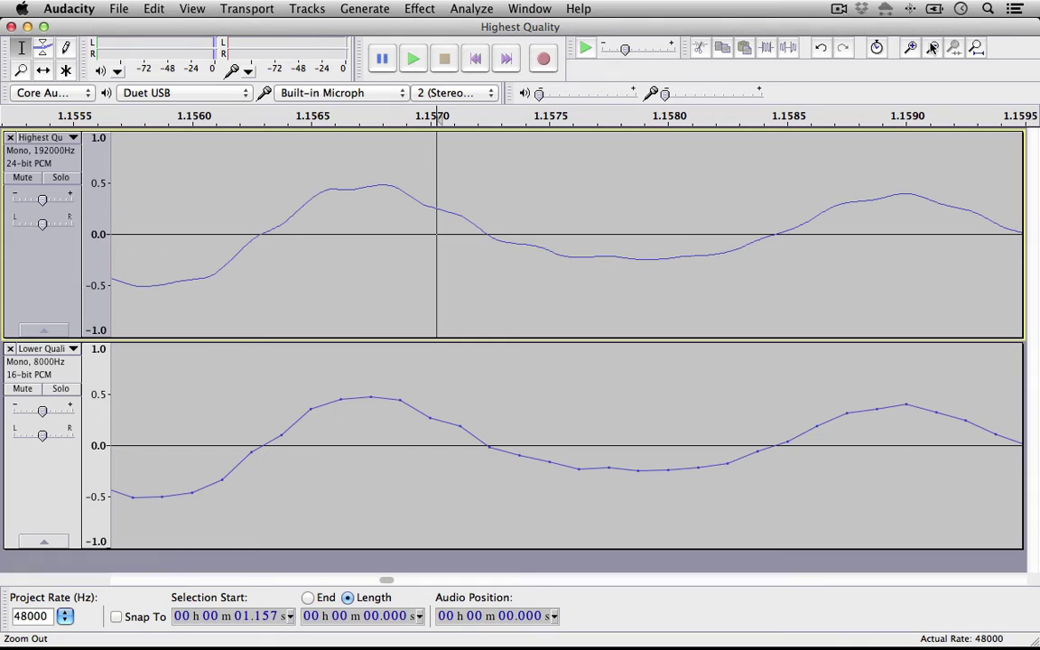
{"action": "left_click", "coordinate": [928, 50]}
{"action": "left_click", "coordinate": [928, 50]}
{"action": "left_click", "coordinate": [928, 50]}
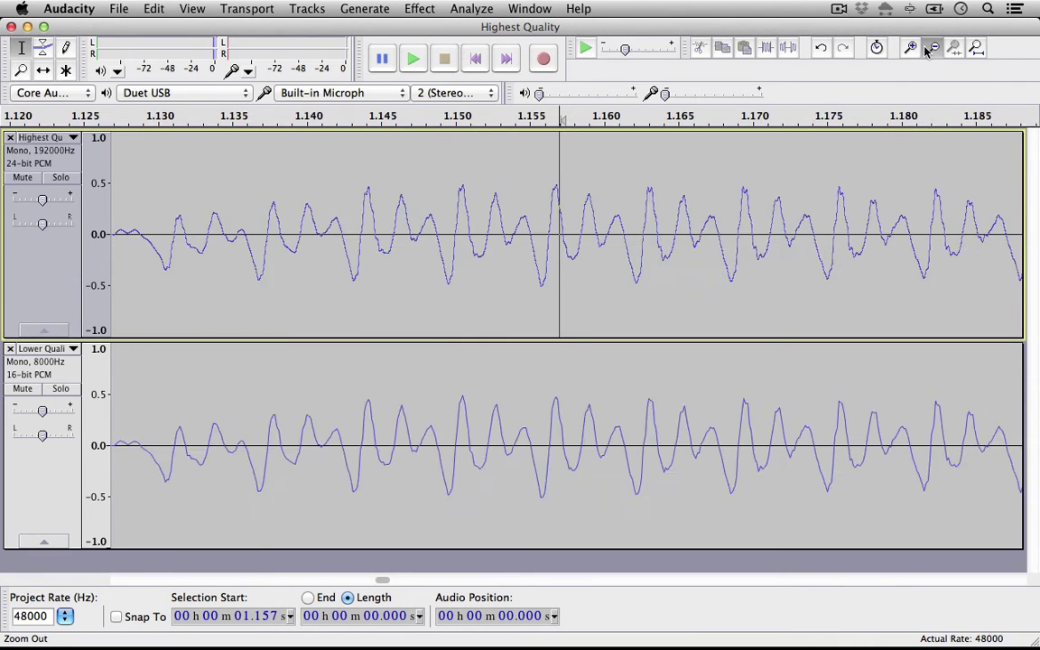
{"action": "left_click", "coordinate": [927, 50]}
{"action": "left_click", "coordinate": [928, 49]}
{"action": "left_click", "coordinate": [928, 50]}
{"action": "left_click", "coordinate": [928, 50]}
{"action": "left_click", "coordinate": [928, 49]}
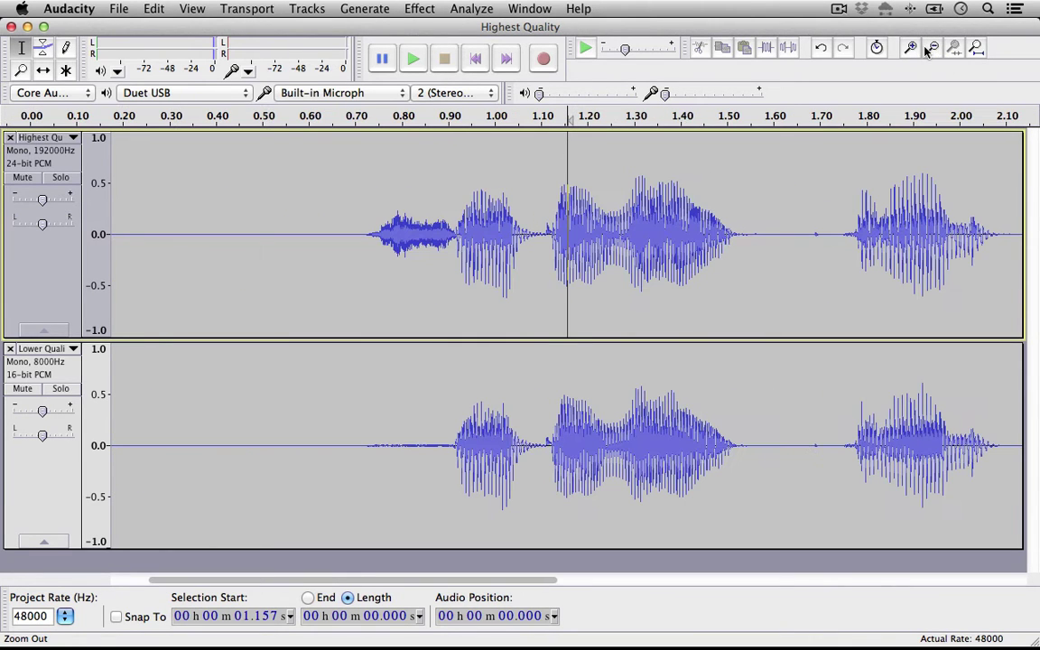
- Solo and play the Highest Quality track, fit the recording in the window, then unsolo it
{"action": "left_click", "coordinate": [61, 177]}
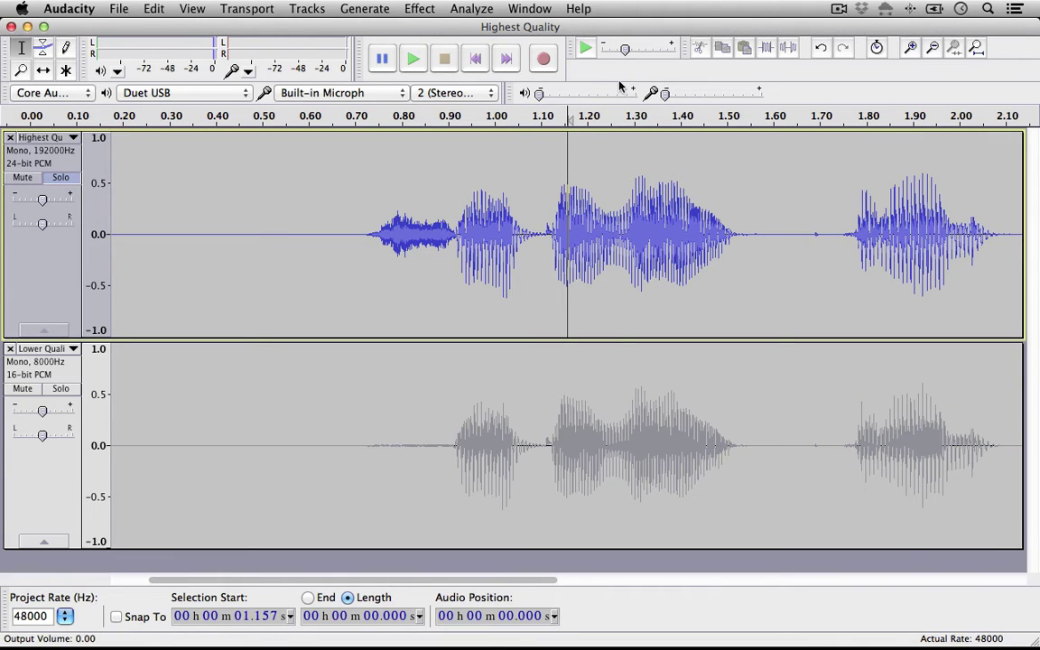
{"action": "left_click", "coordinate": [428, 63]}
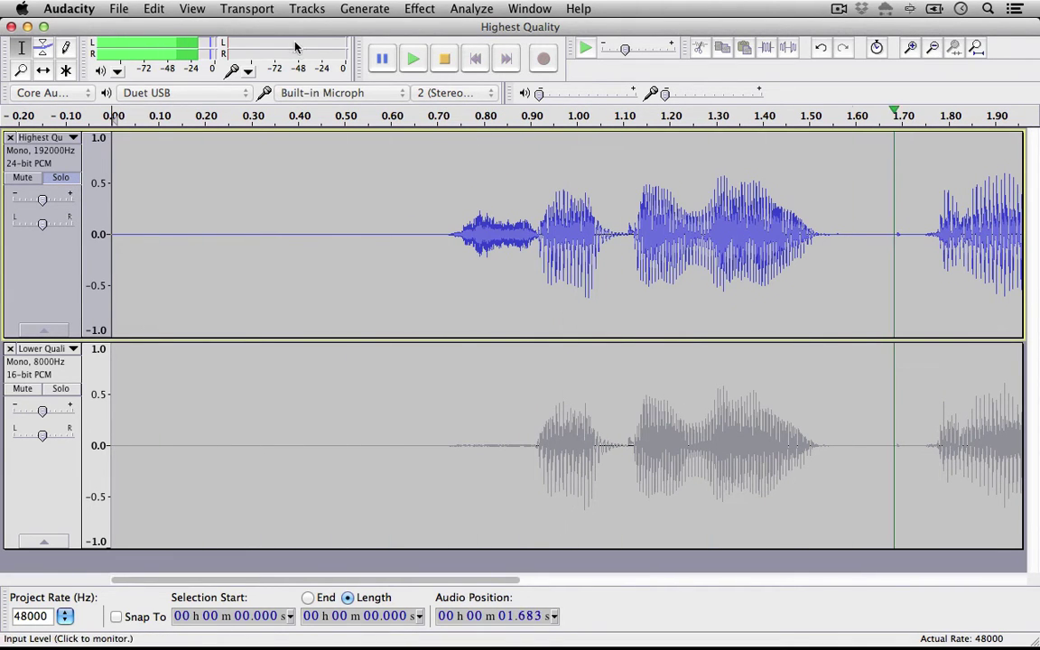
{"action": "left_click", "coordinate": [192, 9]}
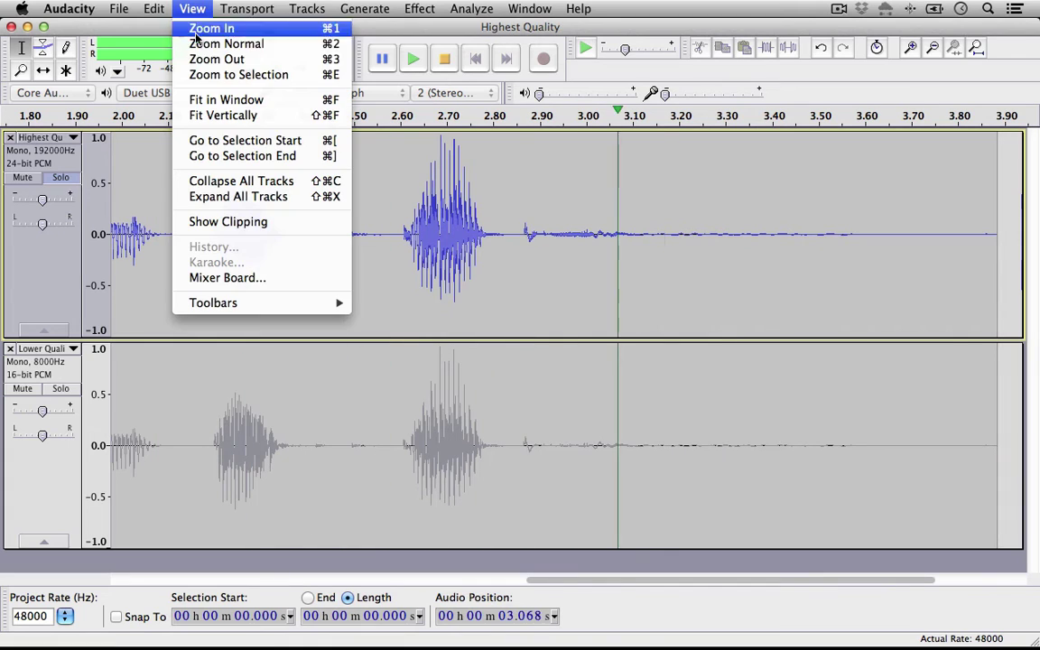
{"action": "left_click", "coordinate": [230, 99]}
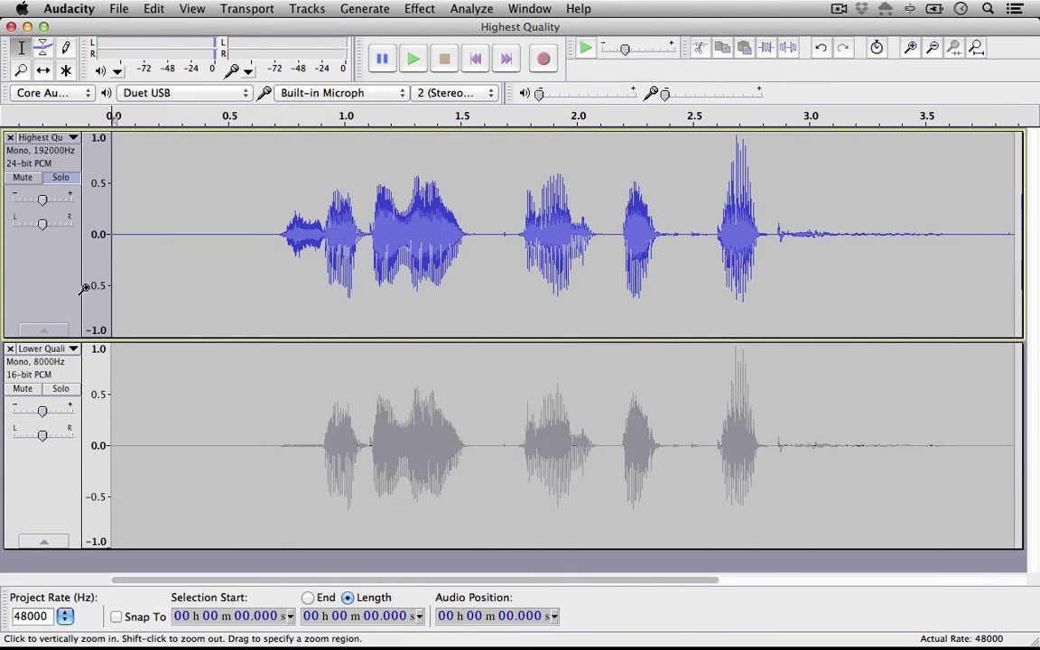
{"action": "left_click", "coordinate": [60, 177]}
- Solo and play the Lower Quality track, then leave a cursor near 0.26 s
{"action": "left_click", "coordinate": [61, 388]}
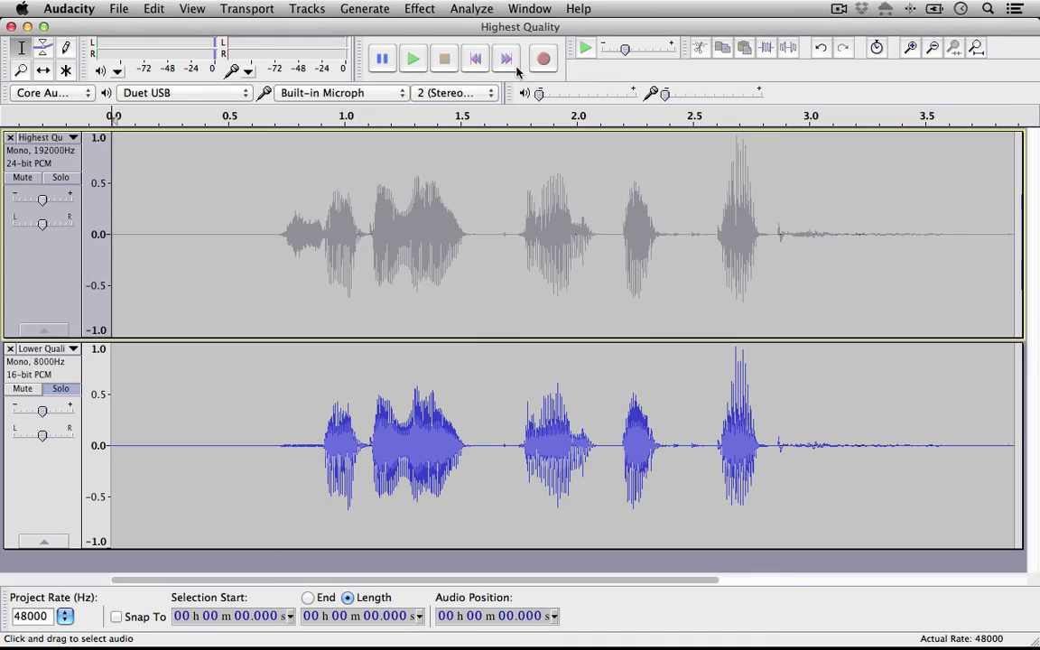
{"action": "left_click", "coordinate": [412, 59]}
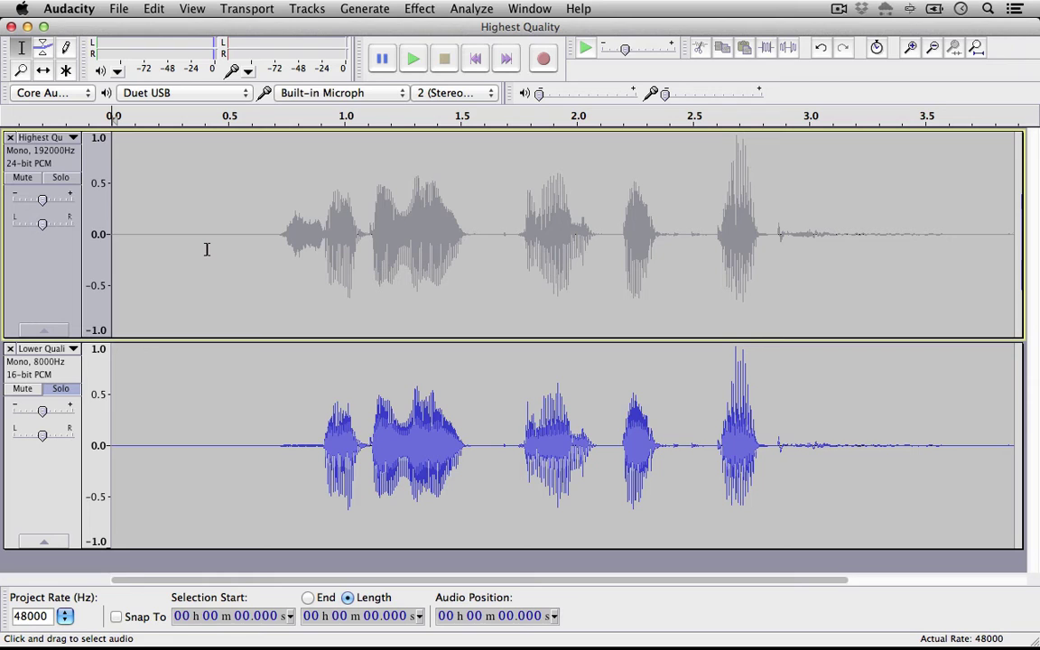
{"action": "left_click", "coordinate": [40, 359]}
{"action": "left_click", "coordinate": [170, 391]}
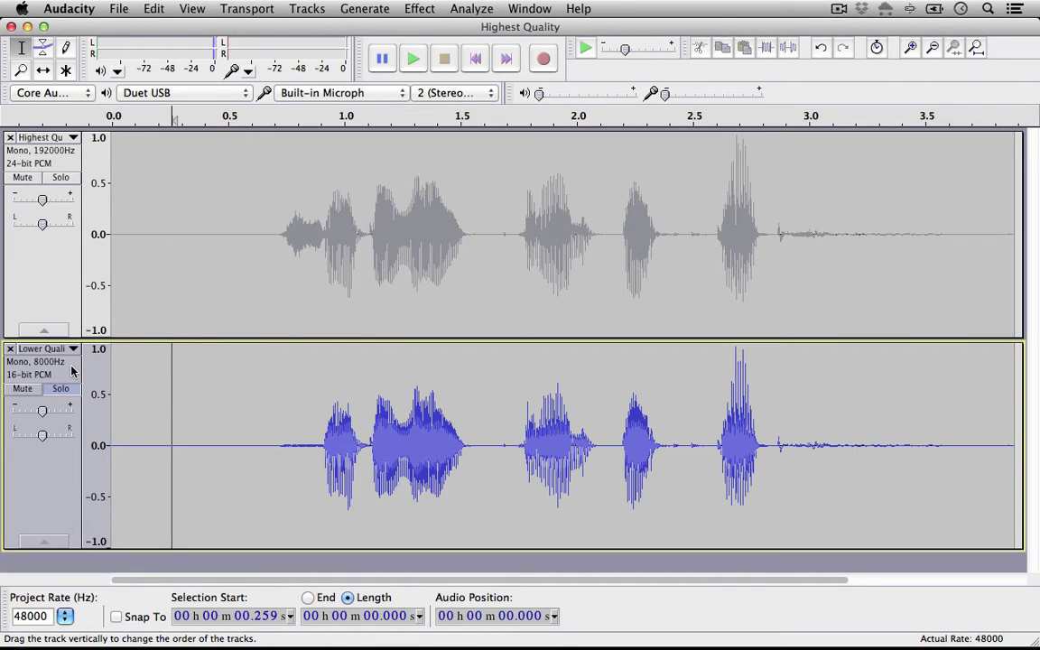
- Move the playback start to 0.203 s, unsolo the lower track and select a region near 0.7 s
{"action": "left_click", "coordinate": [76, 203]}
{"action": "left_click", "coordinate": [158, 225]}
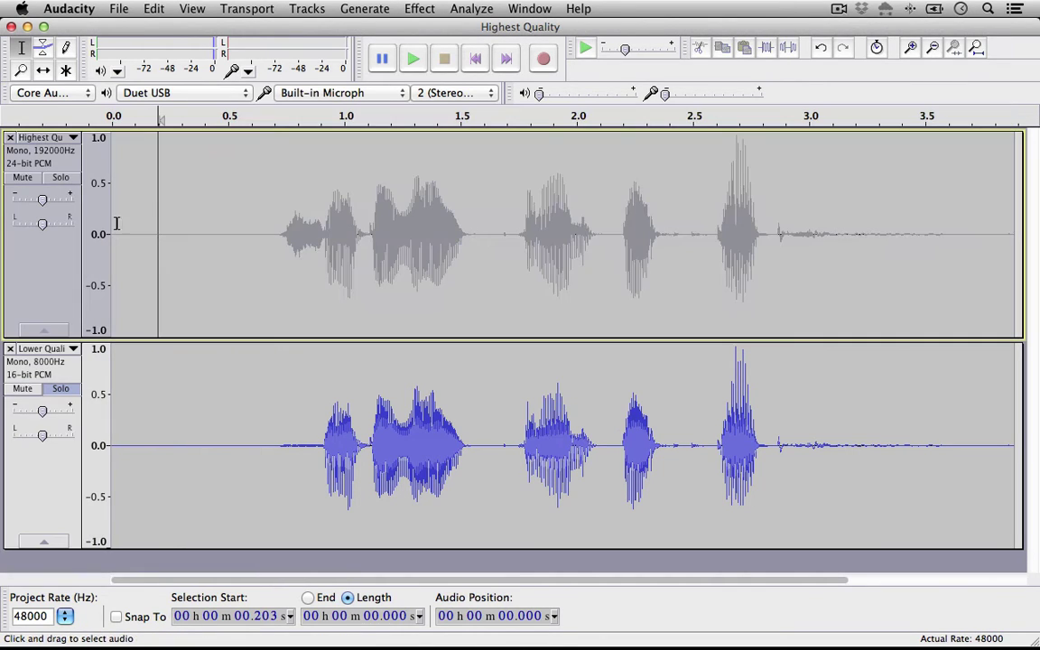
{"action": "left_click", "coordinate": [65, 389]}
{"action": "left_click_drag", "start_coordinate": [273, 245], "coordinate": [318, 249]}
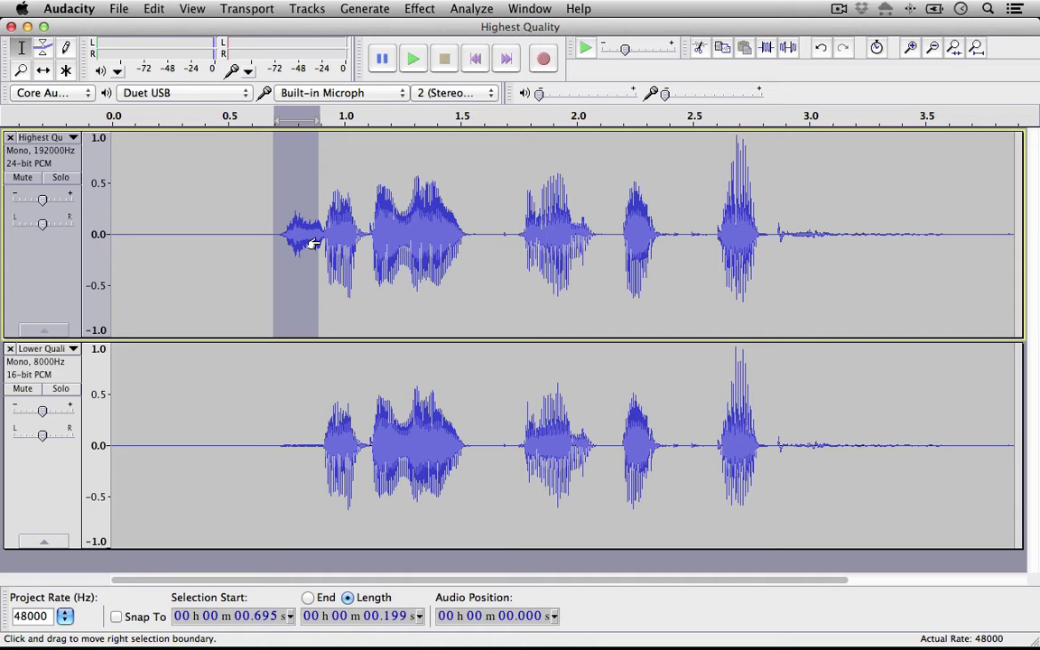
- Play the soloed Lower Quality track from 0.674 s
{"action": "left_click", "coordinate": [268, 448]}
{"action": "left_click", "coordinate": [50, 387]}
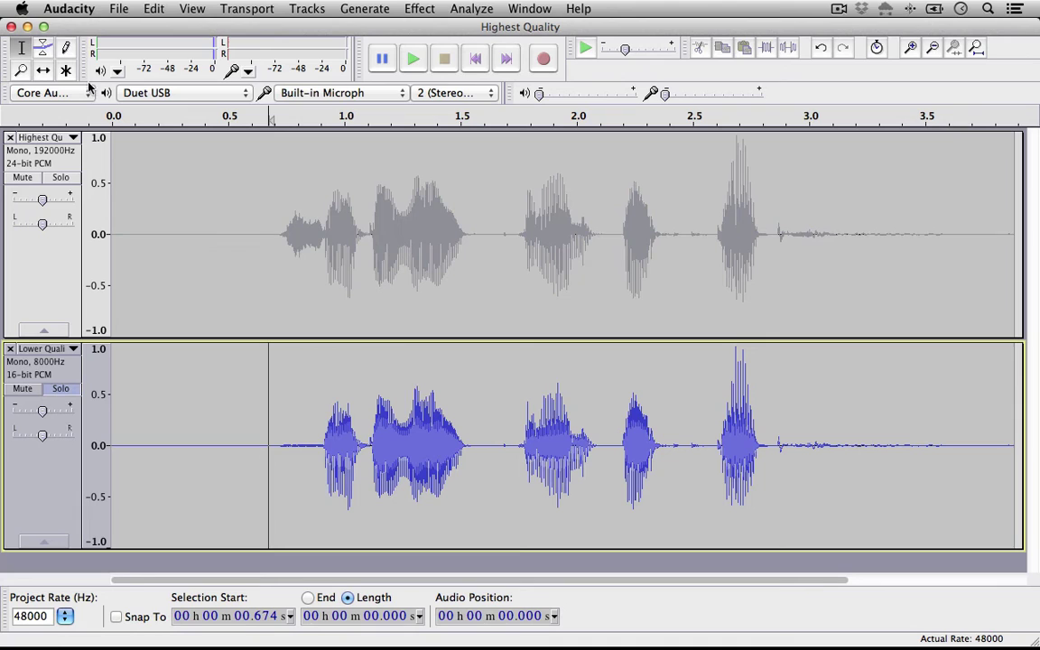
{"action": "left_click", "coordinate": [412, 59]}
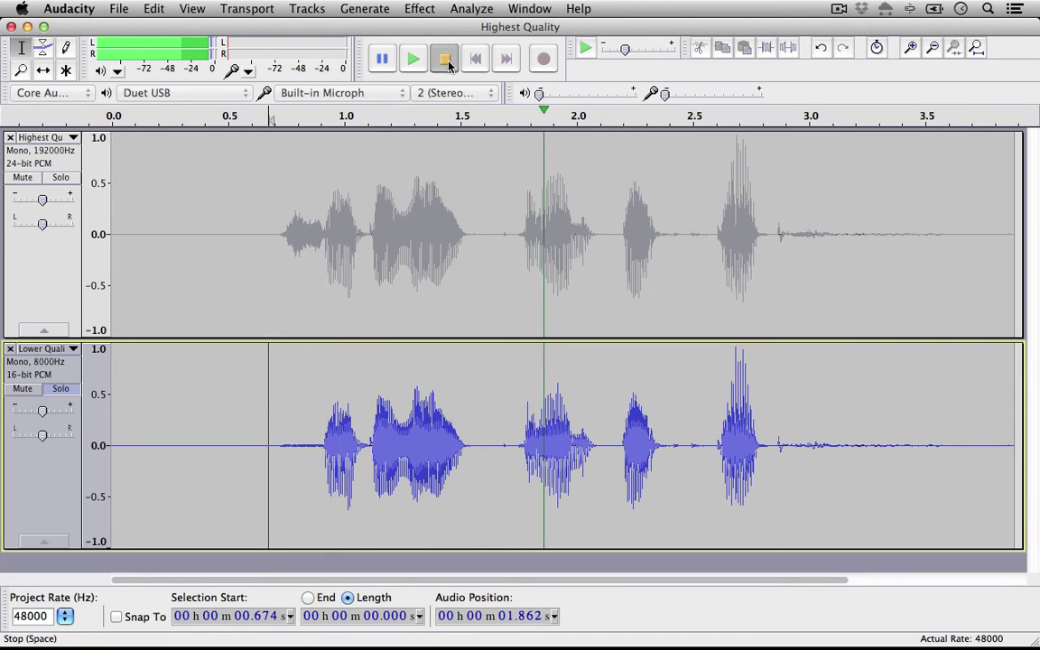
{"action": "left_click", "coordinate": [443, 58]}
- Solo and play the Highest Quality track from 0.674 s, then unsolo it so both play
{"action": "left_click", "coordinate": [61, 178]}
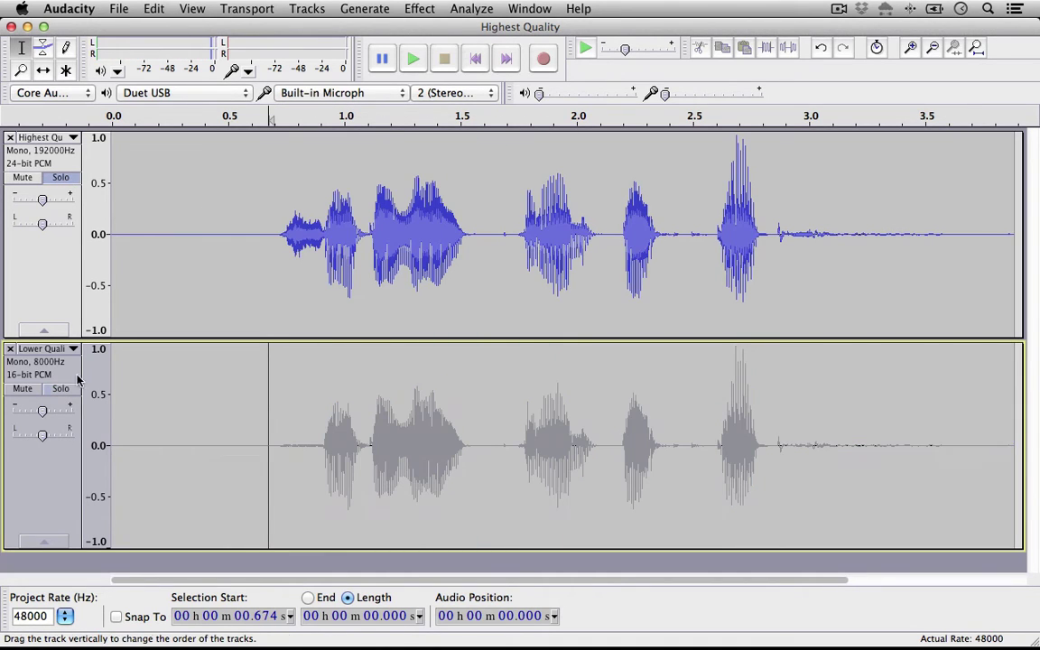
{"action": "left_click", "coordinate": [413, 59]}
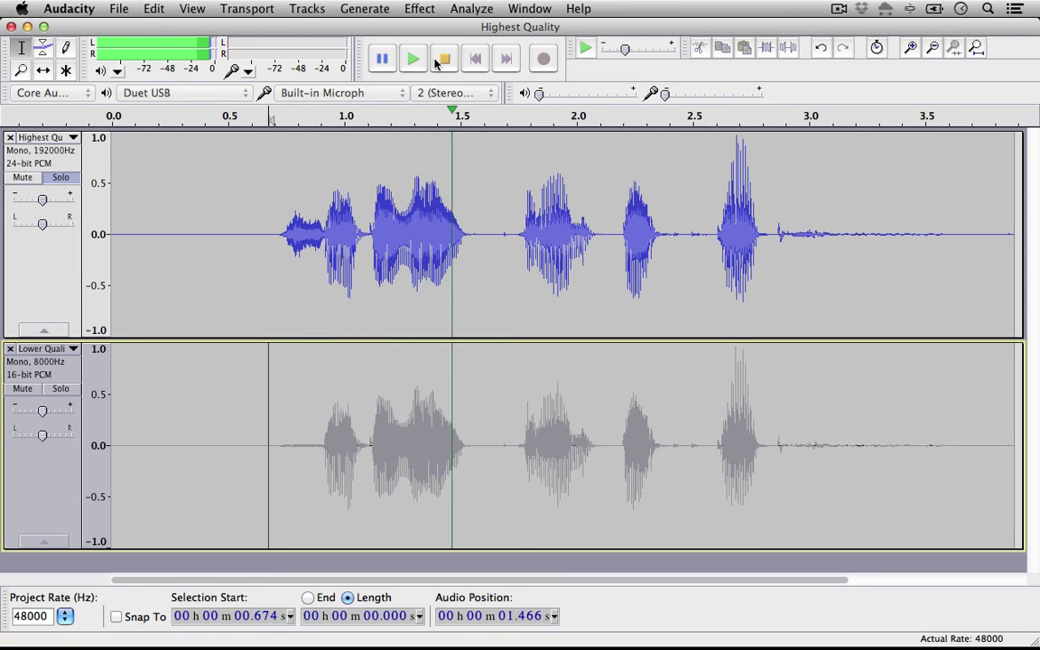
{"action": "left_click", "coordinate": [411, 59]}
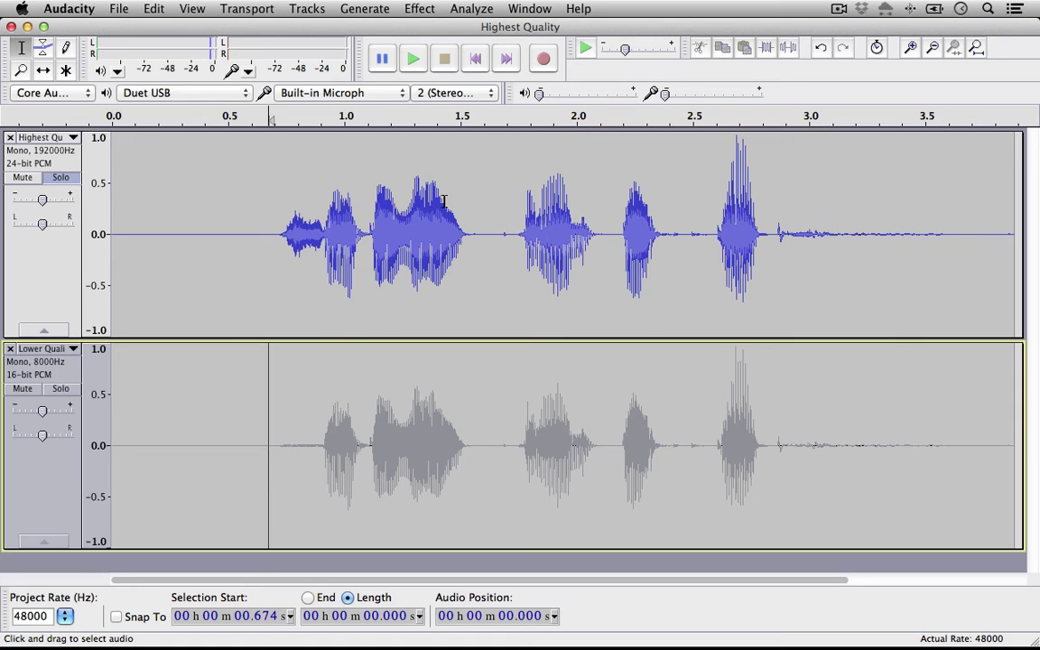
{"action": "left_click", "coordinate": [60, 177]}
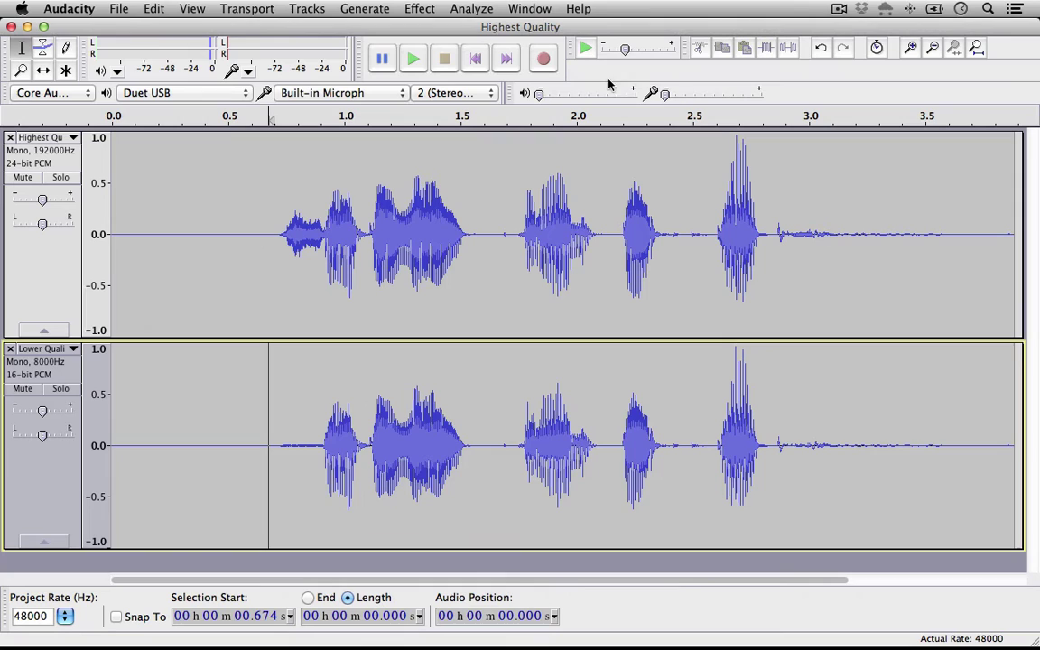
- Zoom in three steps and scroll the view to about 0.95–1.08 s
{"action": "left_click", "coordinate": [910, 47]}
{"action": "left_click", "coordinate": [909, 47]}
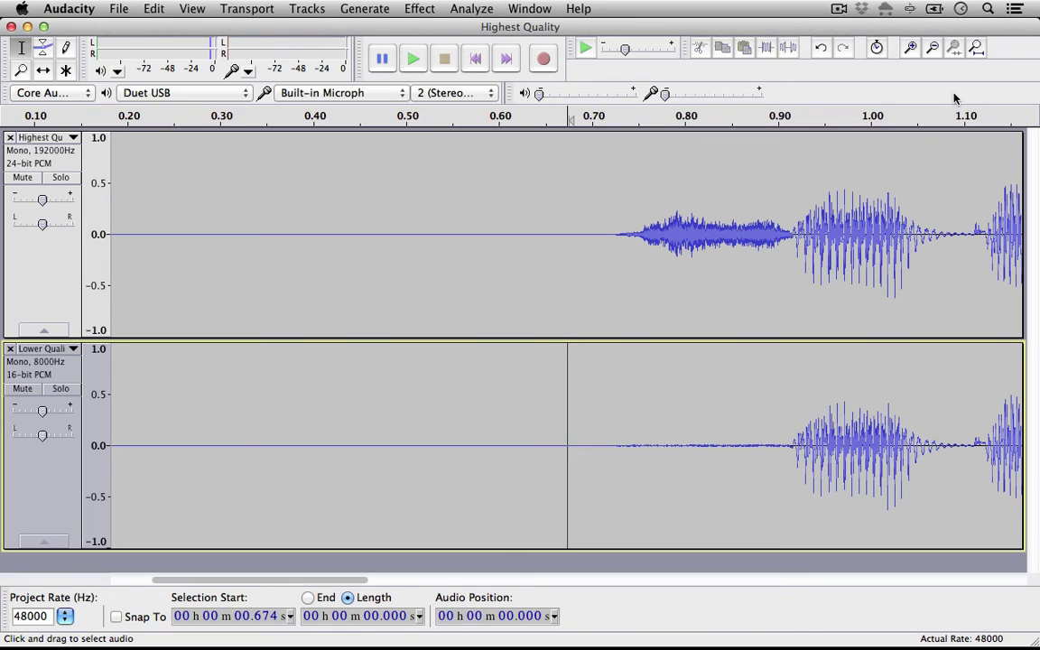
{"action": "left_click", "coordinate": [910, 47]}
{"action": "left_click", "coordinate": [909, 47]}
{"action": "left_click", "coordinate": [909, 47]}
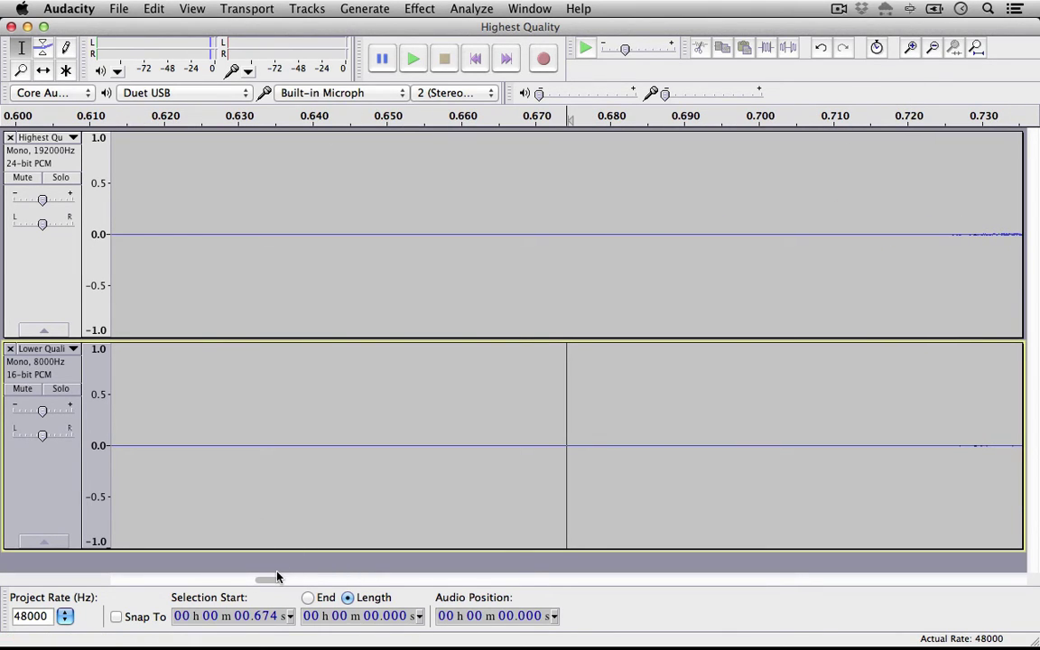
{"action": "left_click_drag", "start_coordinate": [282, 579], "coordinate": [359, 585]}
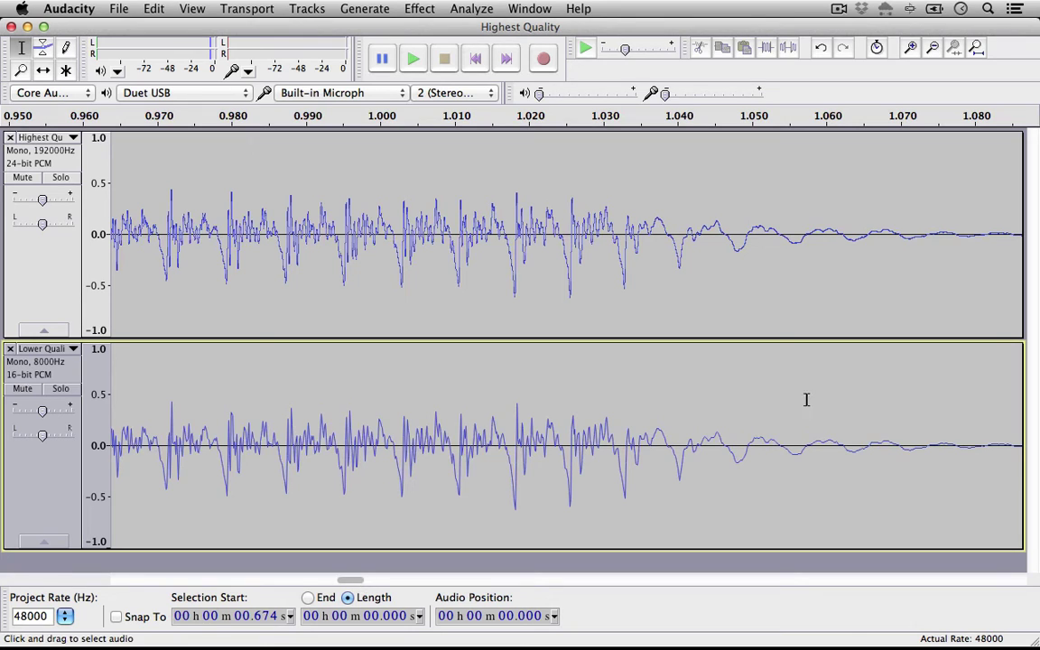
- Zoom in five more steps to sample level and place the cursor near 1.0252 s in the top track
{"action": "left_click", "coordinate": [909, 48]}
{"action": "left_click", "coordinate": [910, 47]}
{"action": "left_click", "coordinate": [910, 48]}
{"action": "left_click", "coordinate": [909, 48]}
{"action": "left_click", "coordinate": [910, 48]}
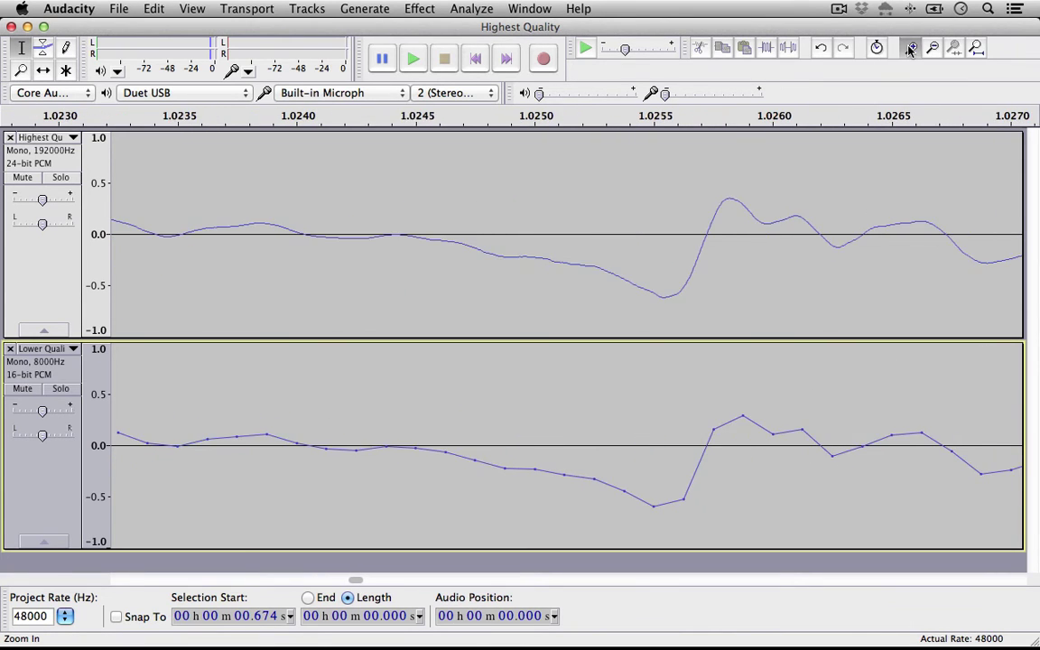
{"action": "left_click", "coordinate": [910, 48]}
{"action": "left_click", "coordinate": [910, 48]}
{"action": "left_click", "coordinate": [910, 48]}
{"action": "left_click", "coordinate": [910, 47]}
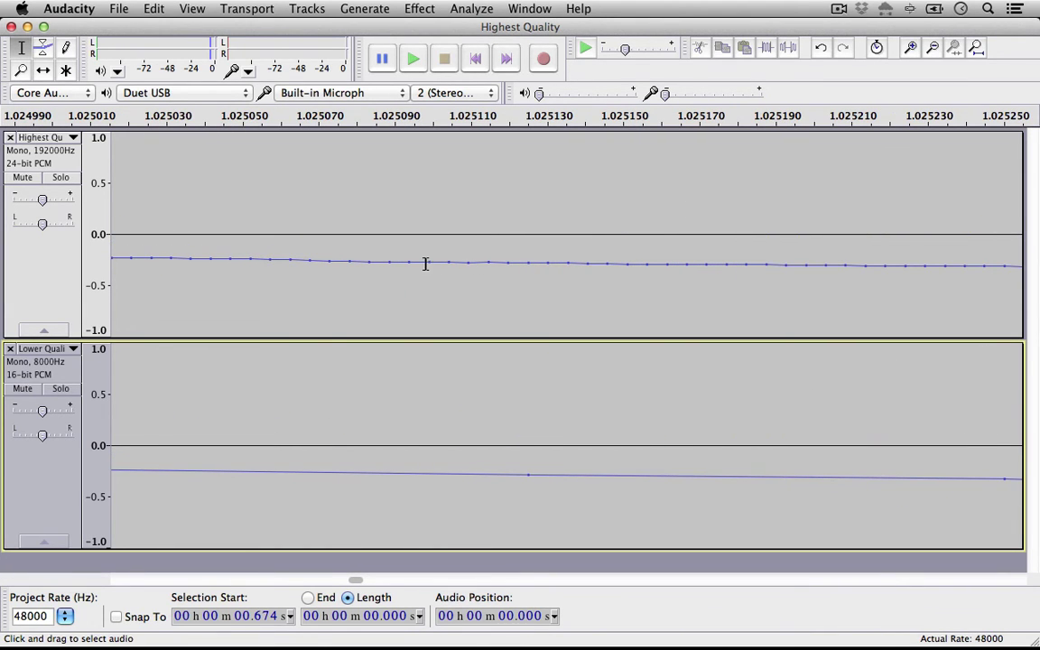
{"action": "left_click_drag", "start_coordinate": [399, 260], "coordinate": [699, 261]}
{"action": "left_click", "coordinate": [842, 266]}
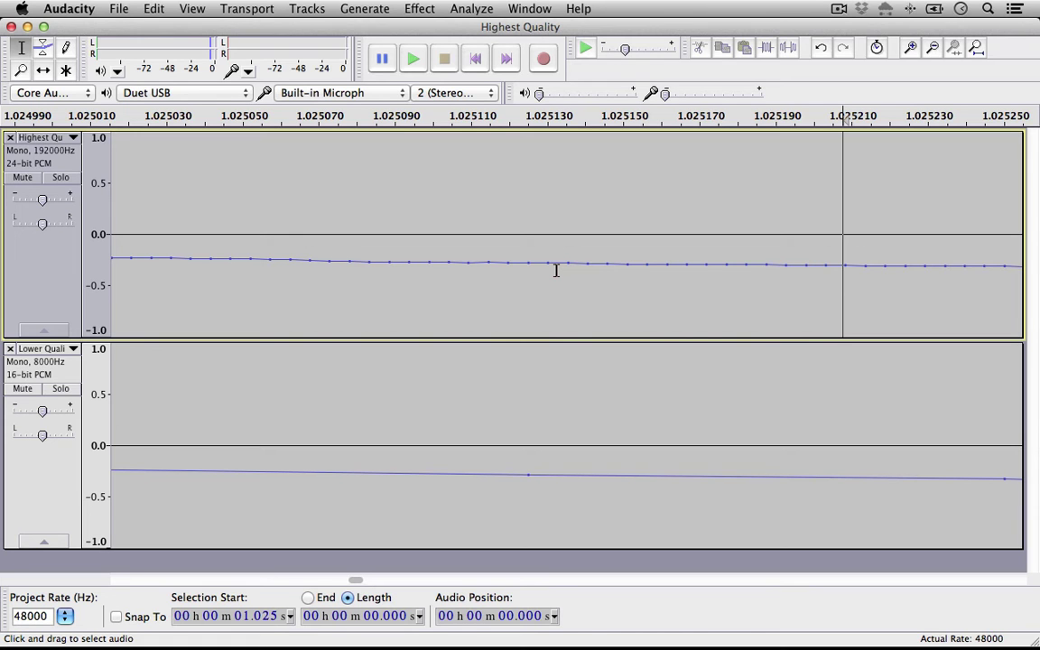
- Minimize Audacity and bring the Bitwig Studio mixer to the front
{"action": "left_click", "coordinate": [27, 27]}
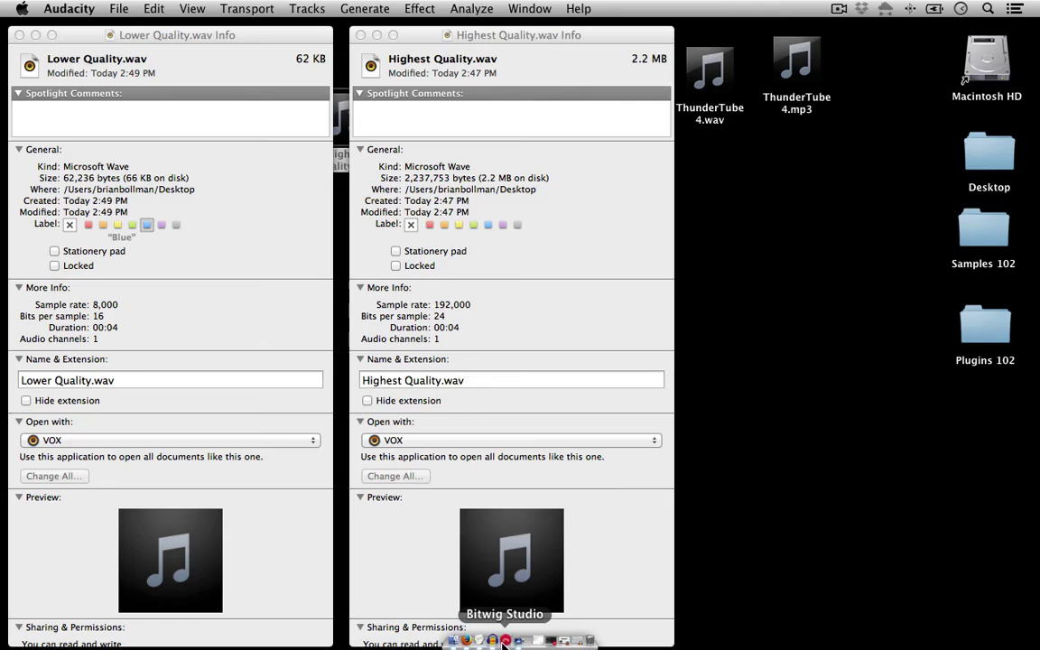
{"action": "left_click", "coordinate": [505, 641]}
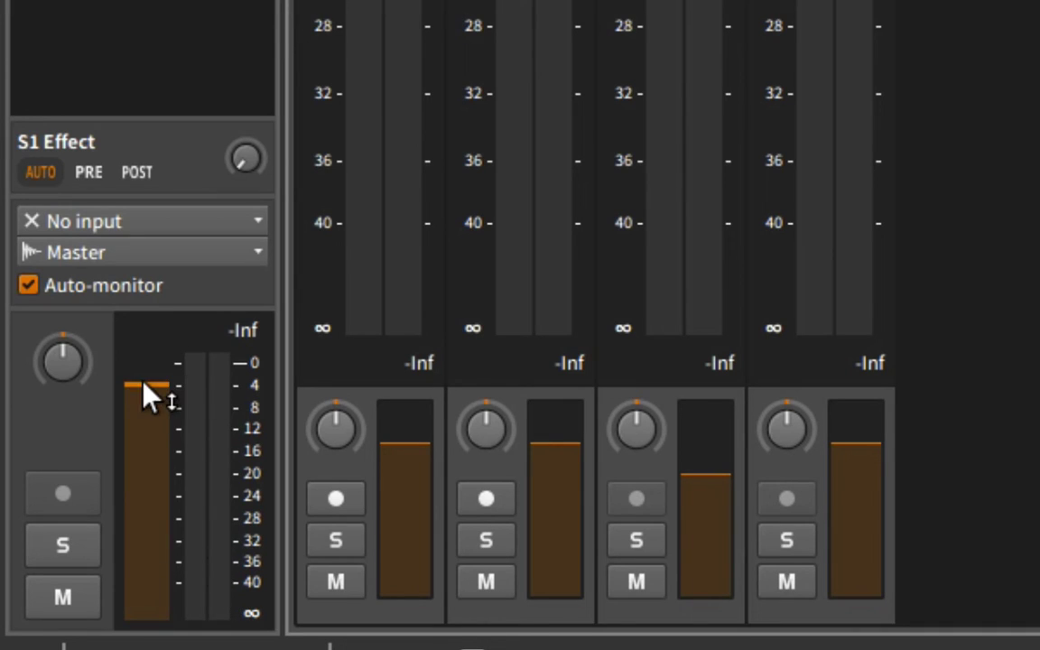
{"action": "mouse_move", "coordinate": [144, 385]}
{"action": "left_mouse_down"}
{"action": "mouse_move", "coordinate": [143, 401]}
{"action": "mouse_move", "coordinate": [149, 388]}
{"action": "left_mouse_up"}
{"action": "mouse_move", "coordinate": [149, 398]}
{"action": "left_mouse_down"}
{"action": "mouse_move", "coordinate": [149, 526]}
{"action": "mouse_move", "coordinate": [155, 395]}
{"action": "left_mouse_up"}
{"action": "left_click_drag", "start_coordinate": [154, 395], "coordinate": [153, 526]}
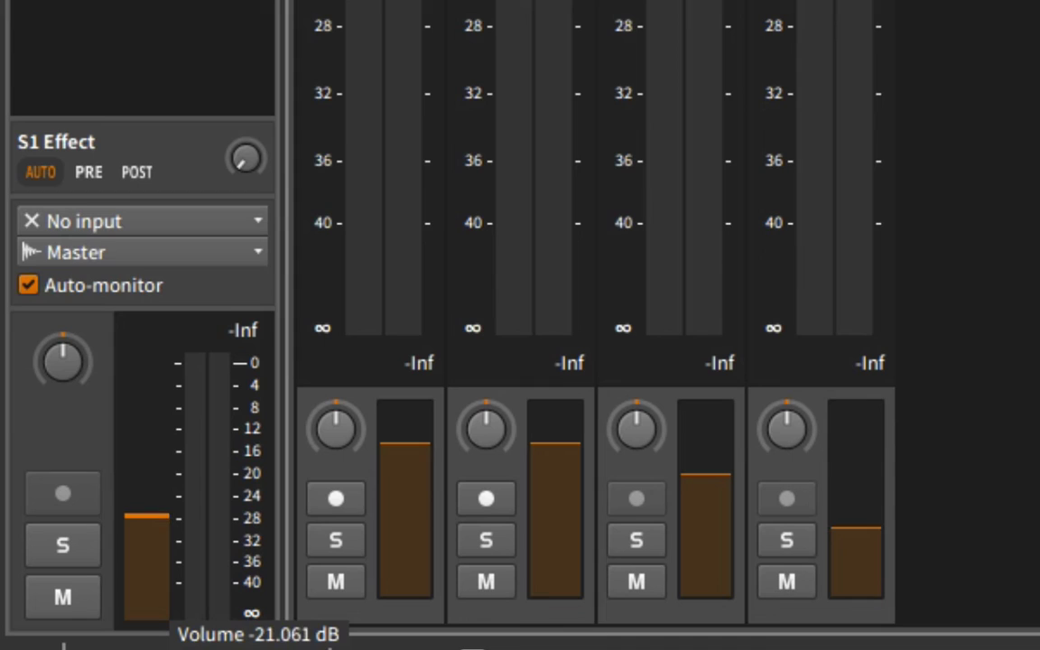
{"action": "left_click_drag", "start_coordinate": [146, 517], "coordinate": [146, 620]}
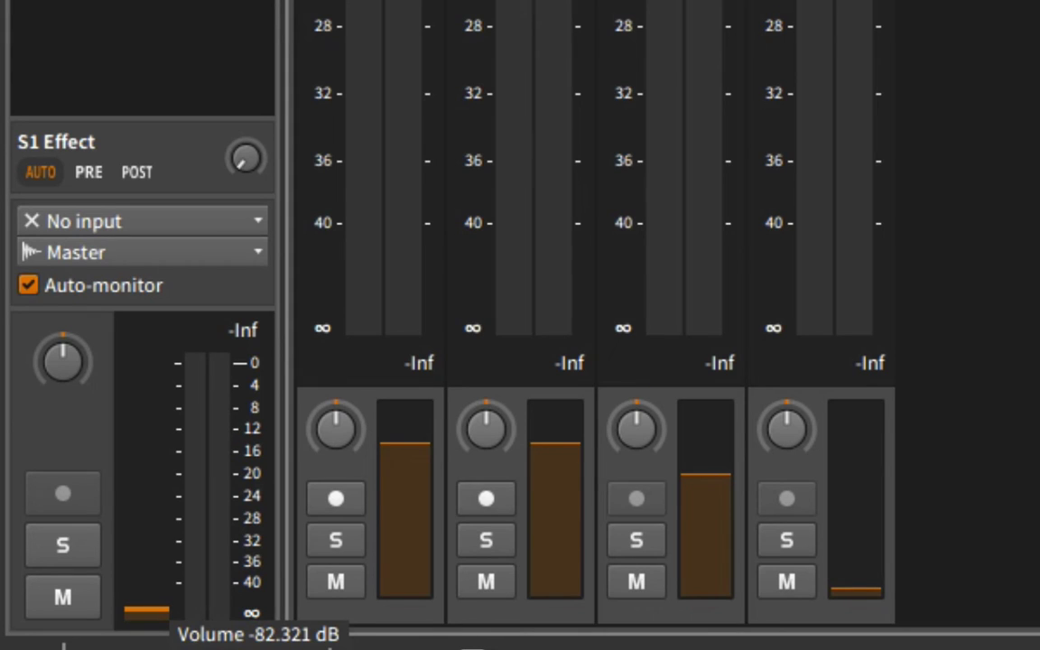
{"action": "left_click_drag", "start_coordinate": [146, 620], "coordinate": [149, 381]}
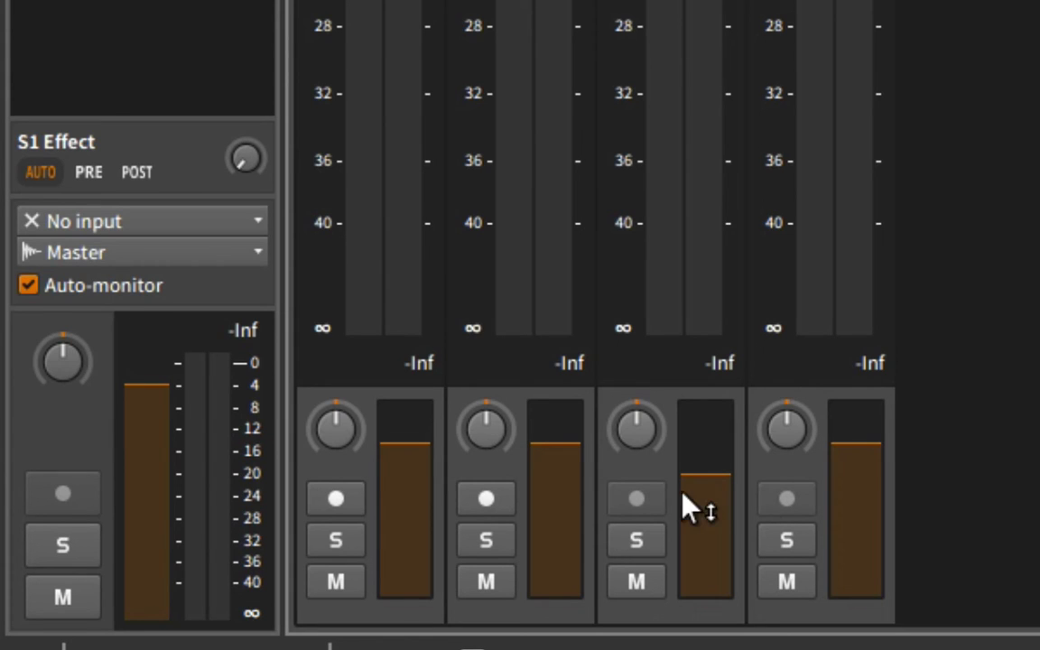
- Adjust the mixer faders, leaving track 1 at about -28.7 dB and track 3 at about -7.5 dB
{"action": "left_click_drag", "start_coordinate": [707, 471], "coordinate": [707, 578]}
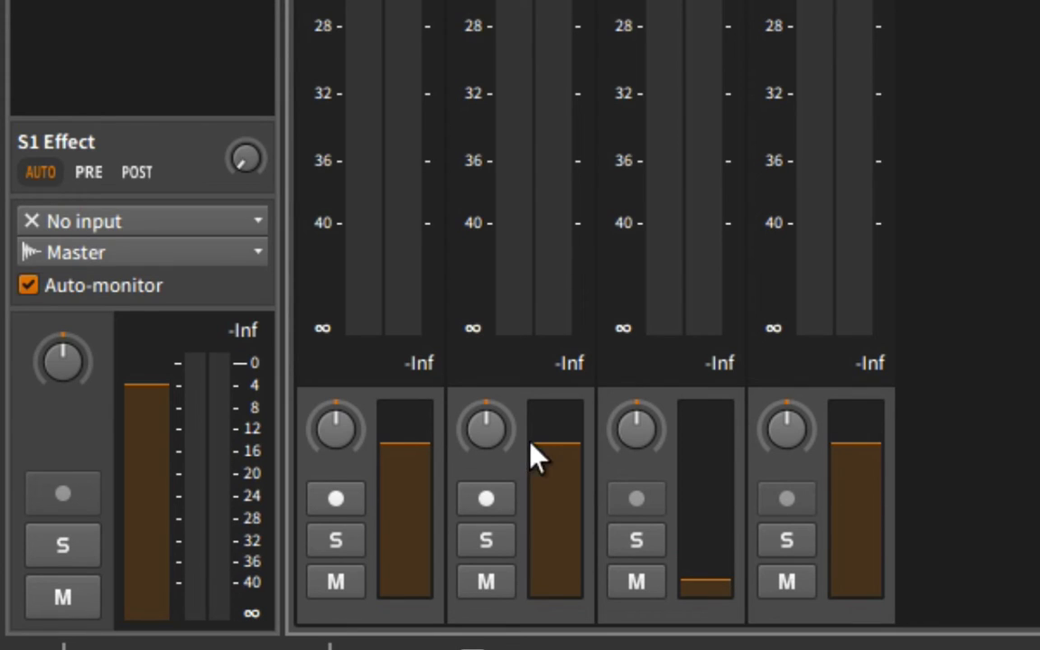
{"action": "left_click_drag", "start_coordinate": [434, 461], "coordinate": [407, 486]}
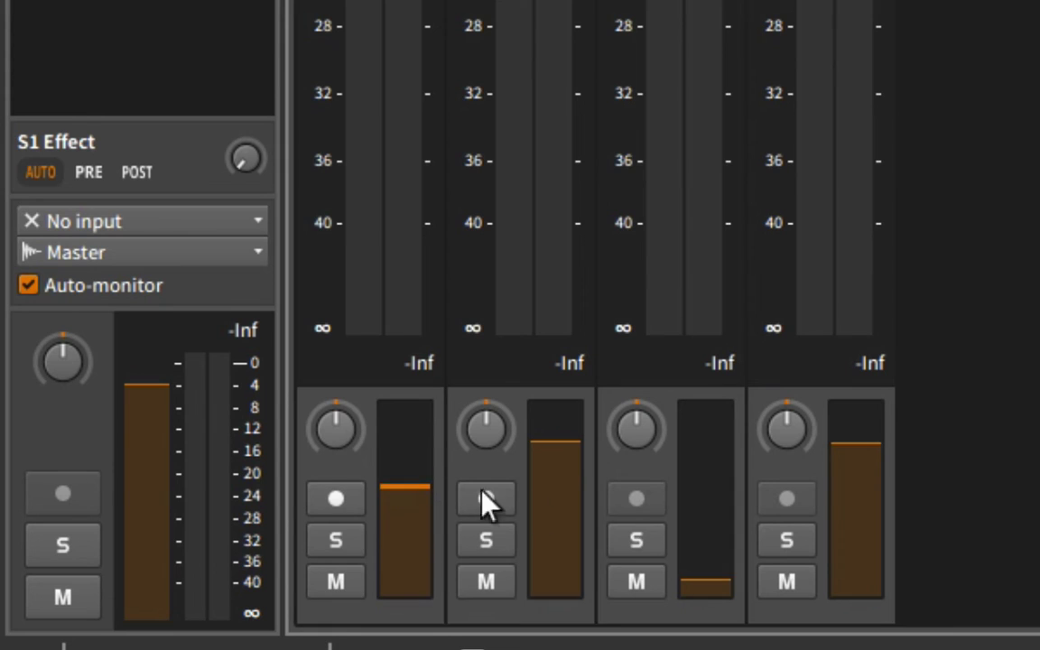
{"action": "left_click_drag", "start_coordinate": [715, 579], "coordinate": [713, 496]}
{"action": "mouse_move", "coordinate": [713, 497]}
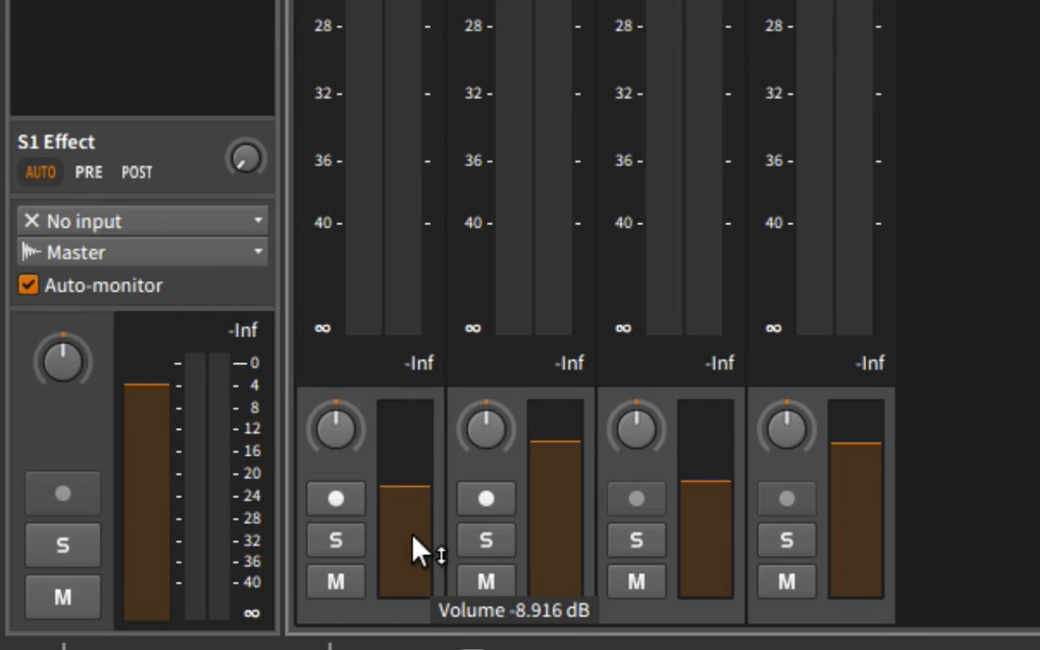
{"action": "left_click_drag", "start_coordinate": [418, 547], "coordinate": [414, 593]}
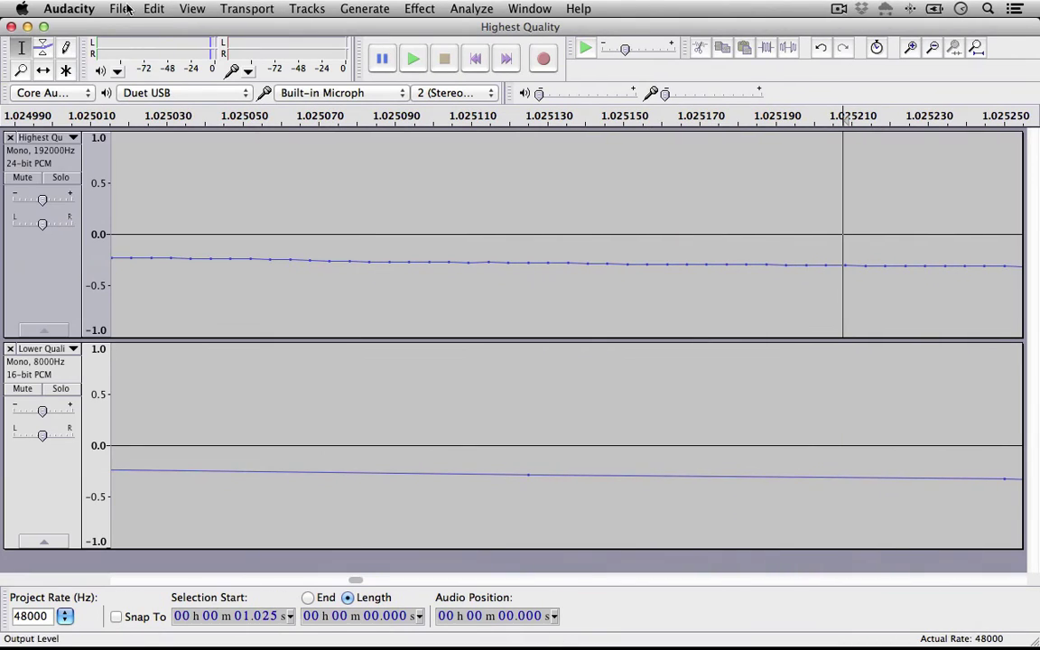
- Open Preferences on the Interface page and drop down the Meter/Waveform dB range list, currently -120 dB
{"action": "left_click", "coordinate": [69, 8]}
{"action": "left_click", "coordinate": [90, 51]}
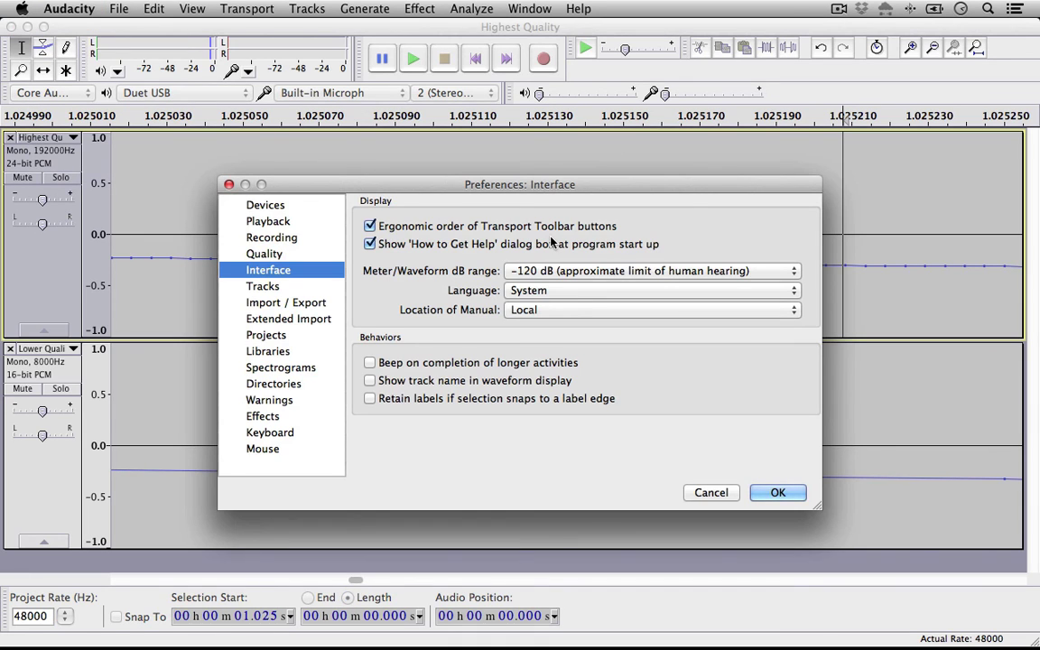
{"action": "left_click", "coordinate": [539, 270]}
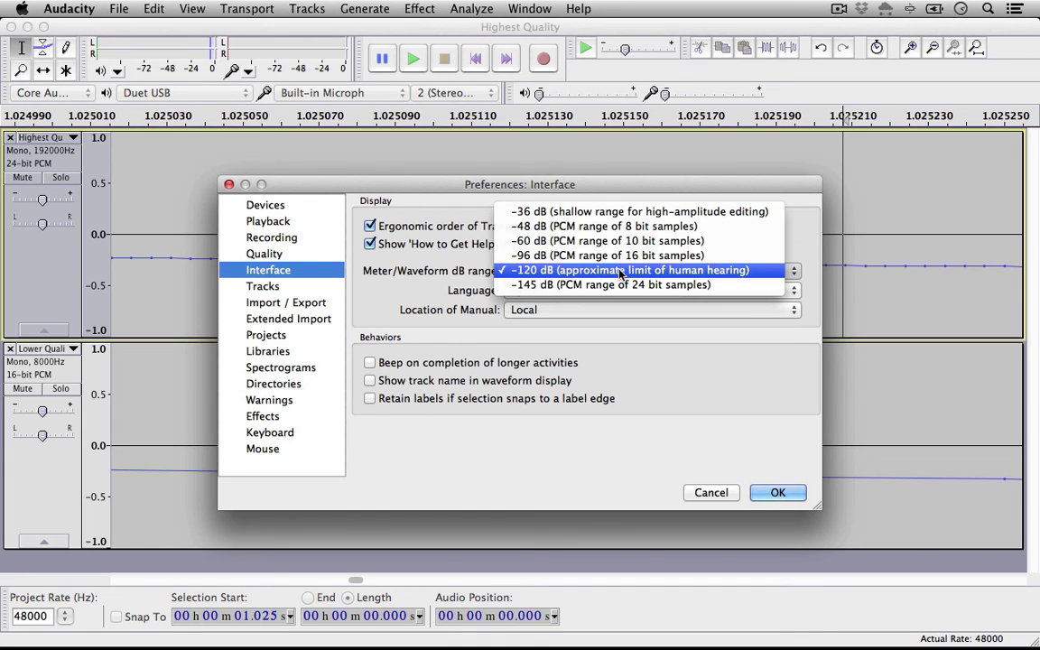